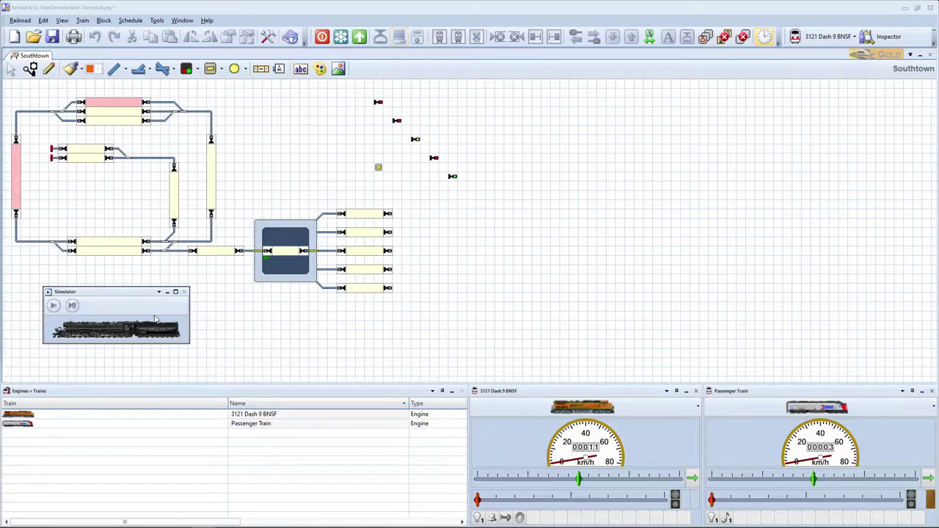
Show the block names on the layout and create the first new car, Car 1
left_click_drag(300, 415, 30, 438)
left_click(267, 36)
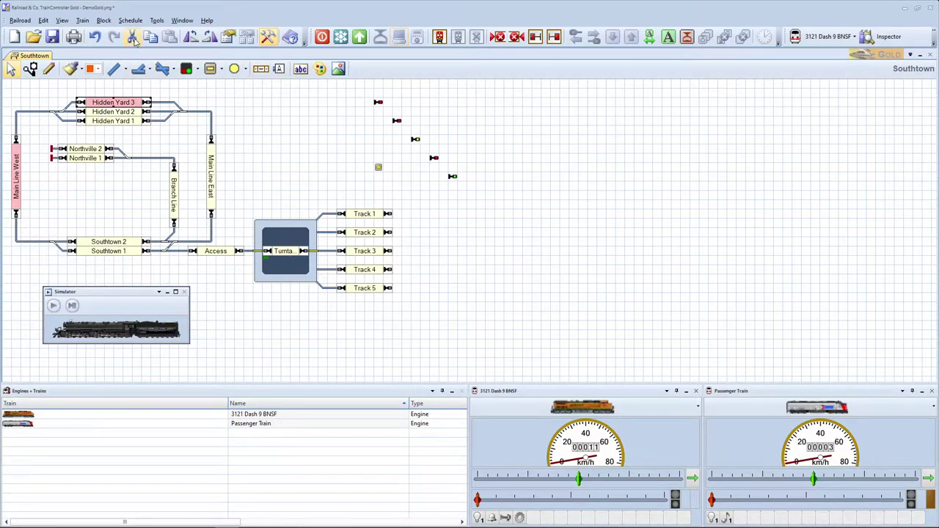
left_click(82, 20)
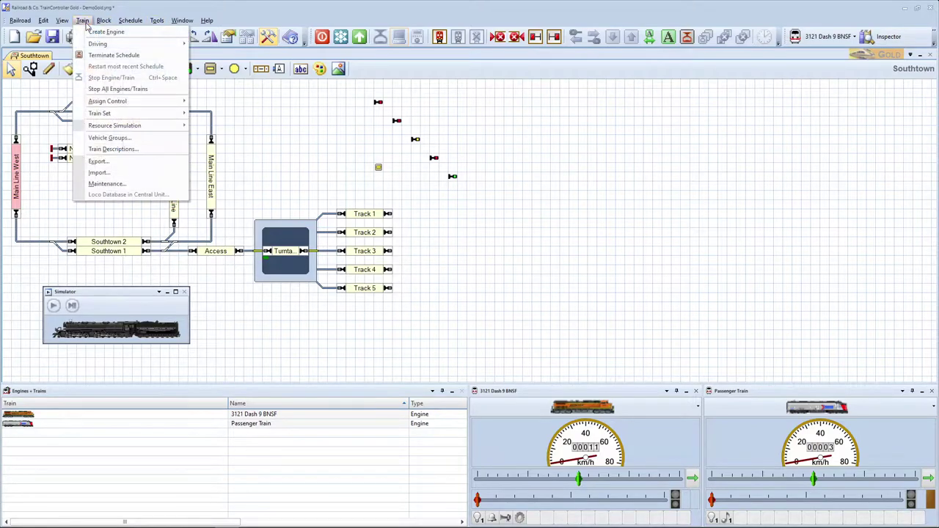
mouse_move(112, 114)
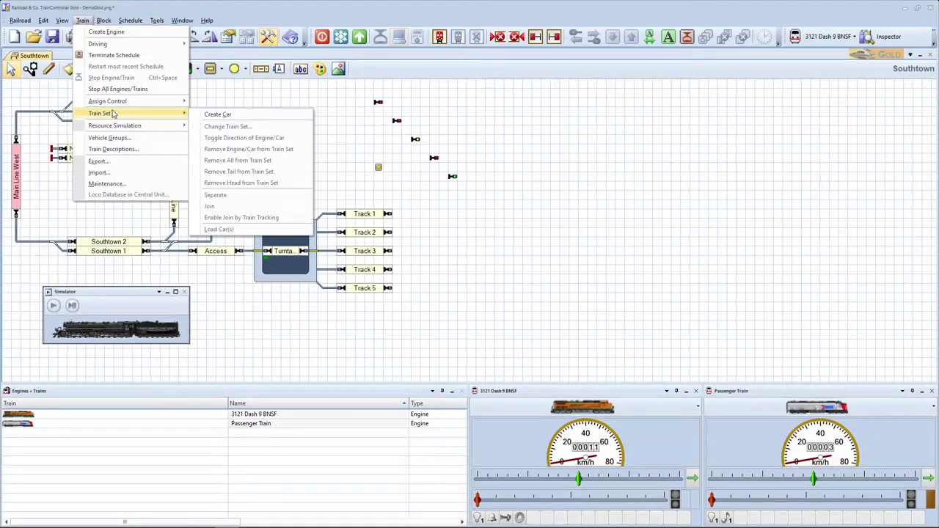
left_click(229, 116)
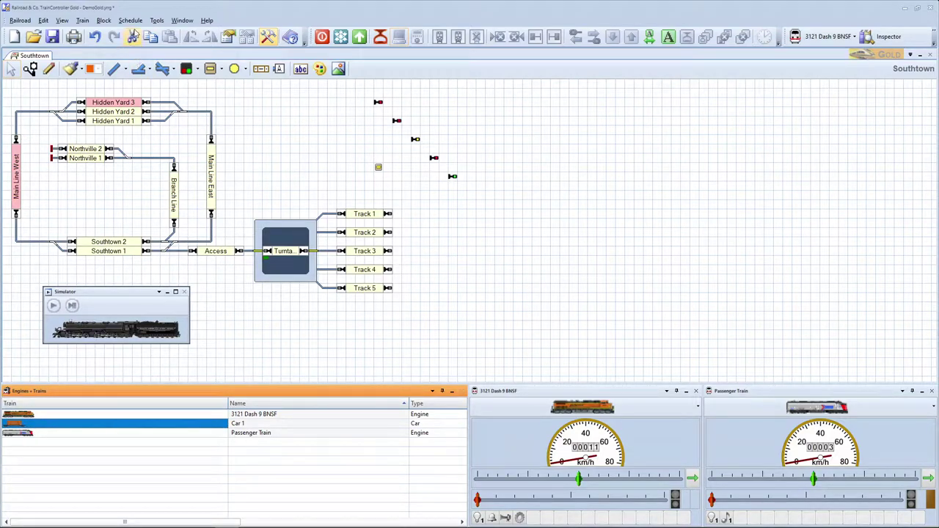
Create two more cars, Car 2 and Car 3, then select Car 1 in the list
left_click(82, 21)
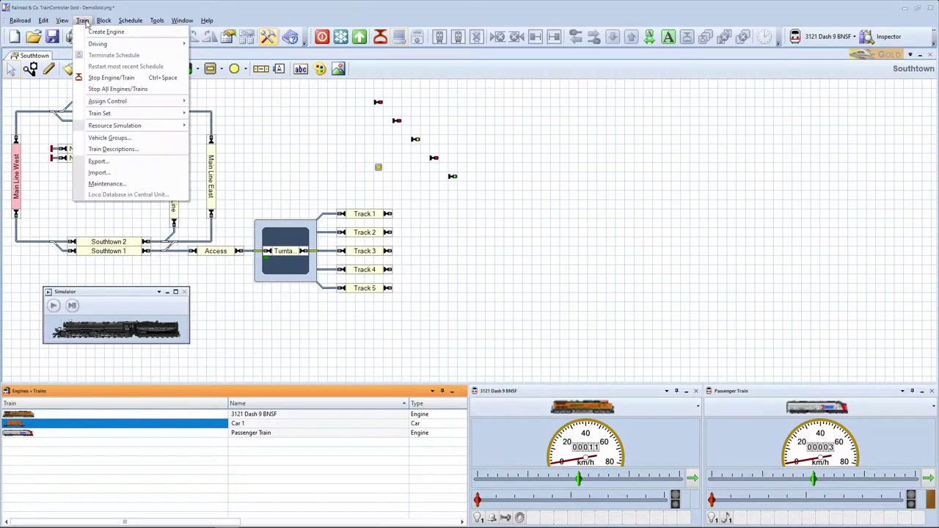
mouse_move(123, 115)
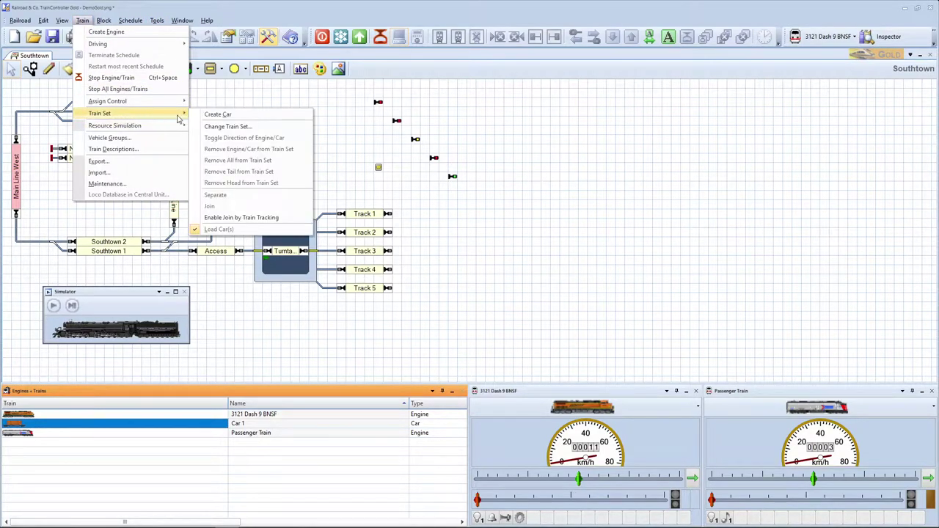
left_click(227, 115)
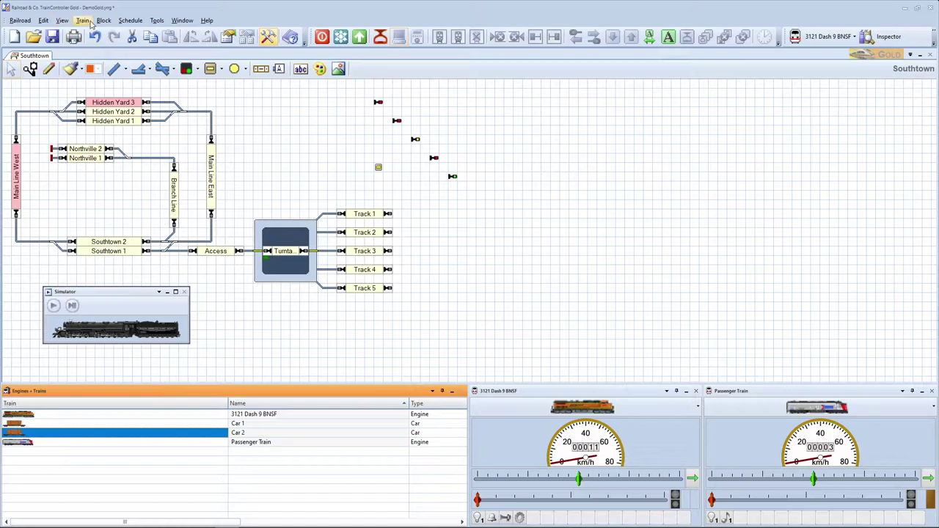
left_click(83, 21)
mouse_move(114, 113)
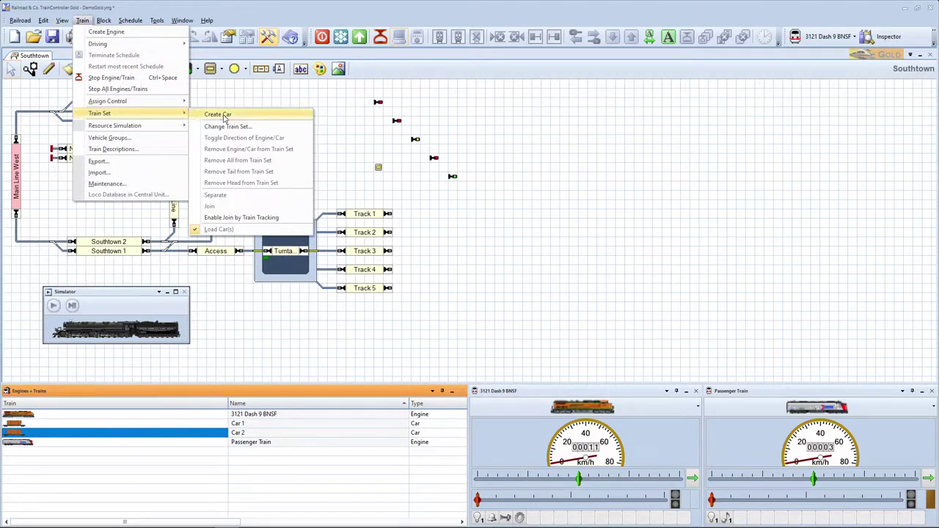
left_click(223, 116)
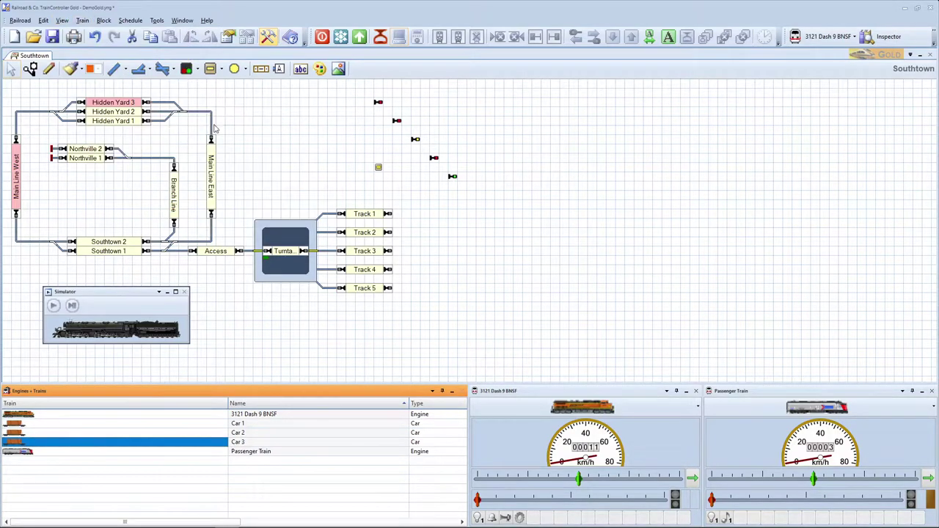
left_click(46, 426)
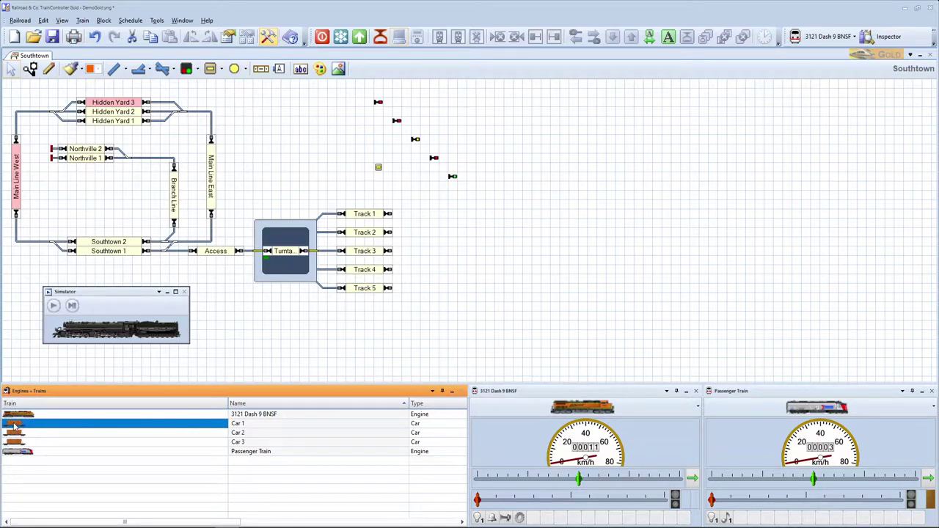
Load BNSF_RD4.yra from yra files > cars > coal hopper as Car 1's appearance
double_click(20, 426)
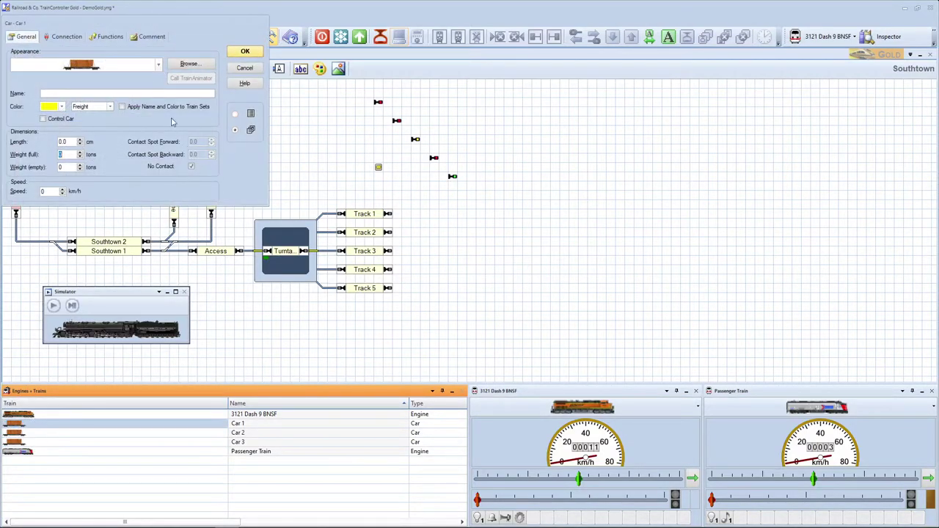
left_click(182, 64)
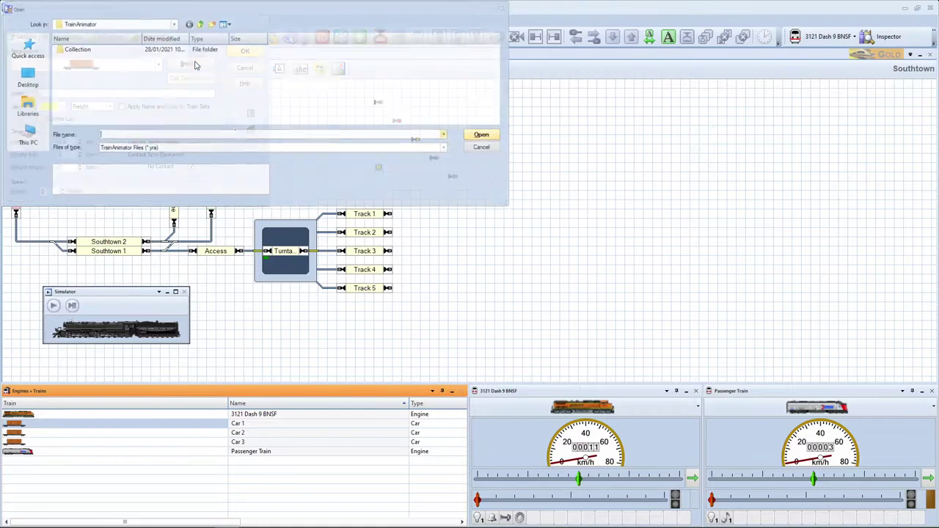
left_click(201, 24)
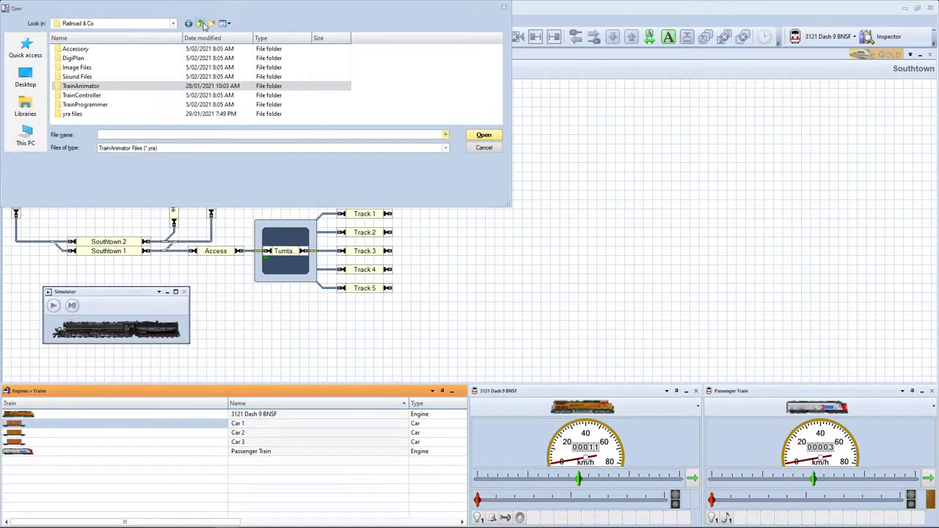
double_click(88, 114)
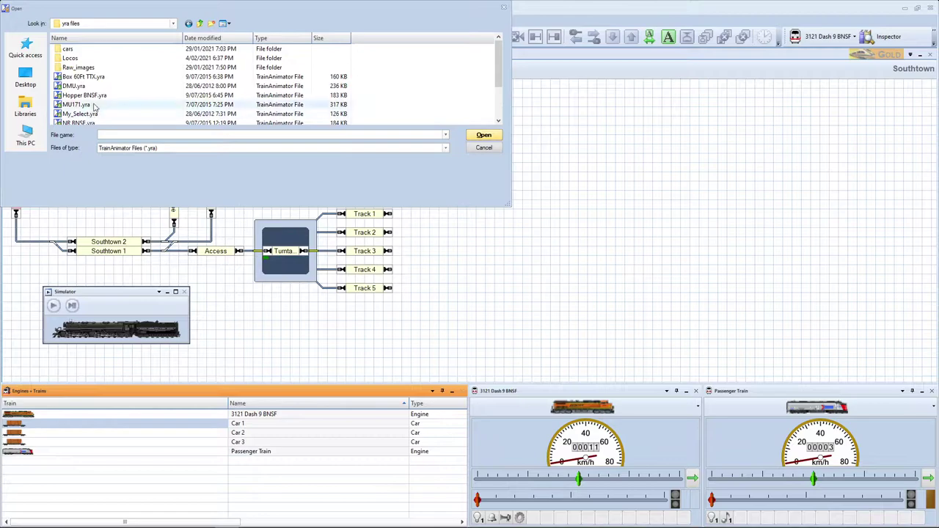
double_click(77, 49)
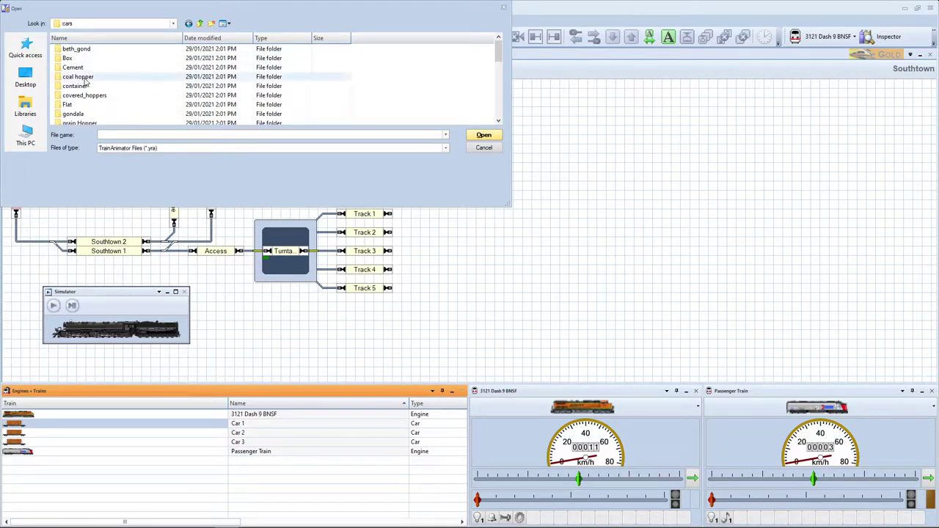
double_click(77, 77)
left_click(82, 96)
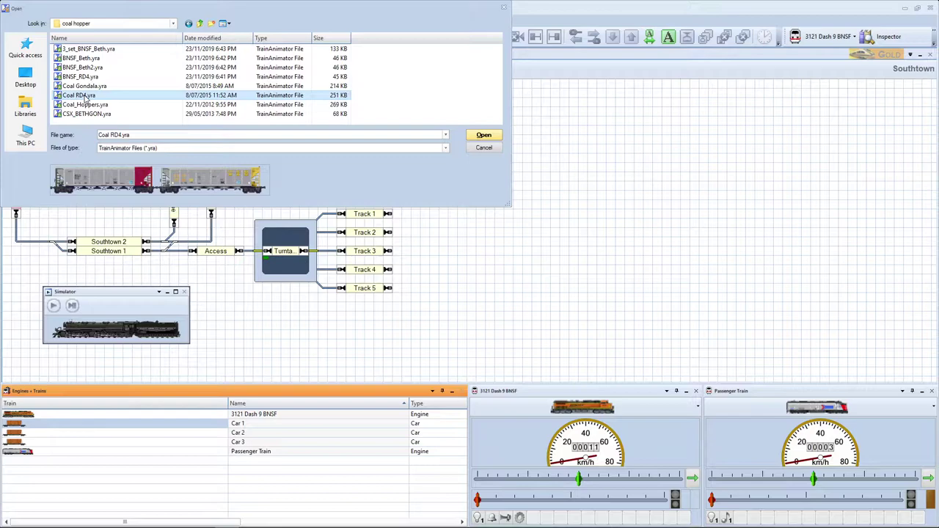
left_click(88, 77)
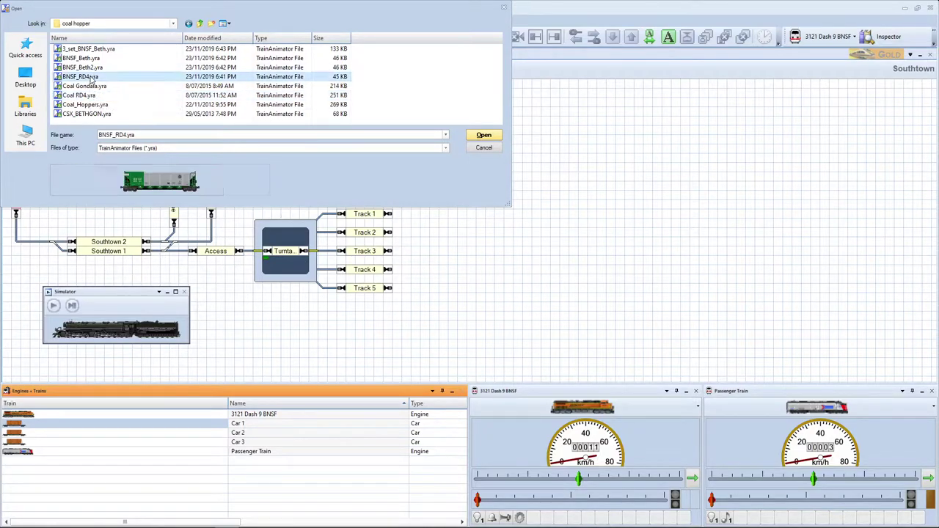
left_click(485, 136)
left_click(67, 94)
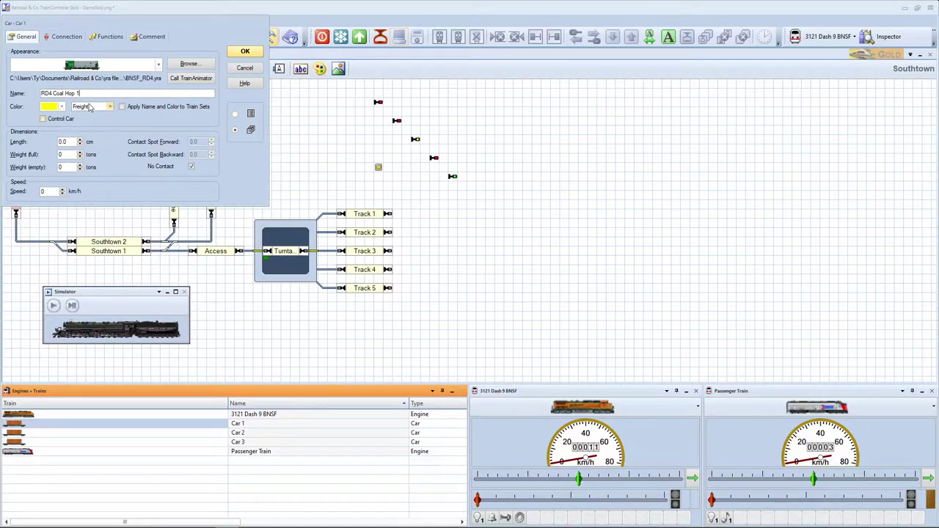
Set the car's length to 22.0 cm, full weight 180 tons and empty weight 60 tons
key("Tab")
type("220")
left_click(65, 154)
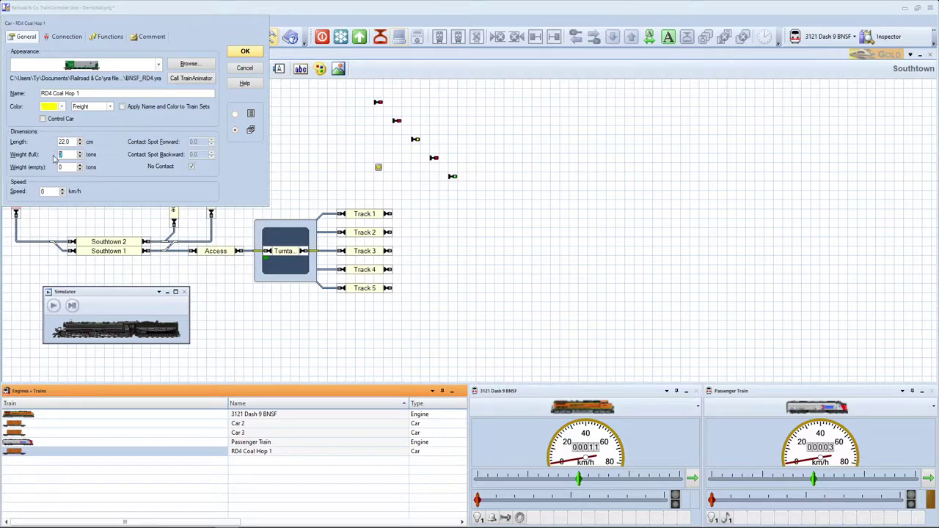
type("18")
left_click(64, 168)
left_click(48, 192)
left_click(49, 192)
left_click(48, 191)
left_click(85, 94)
Review the Connection and Functions tabs, then save RD4 Coal Hop 1's settings
left_click(64, 39)
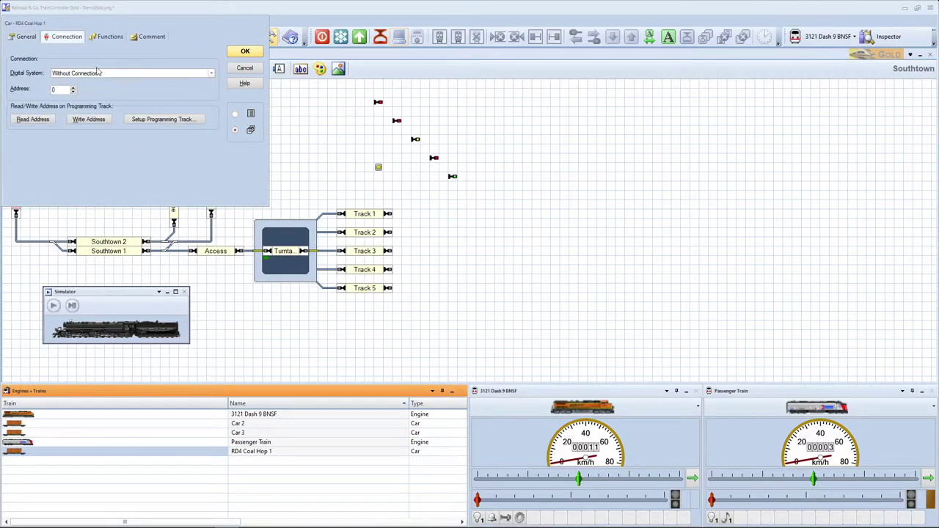
left_click(110, 40)
left_click(24, 37)
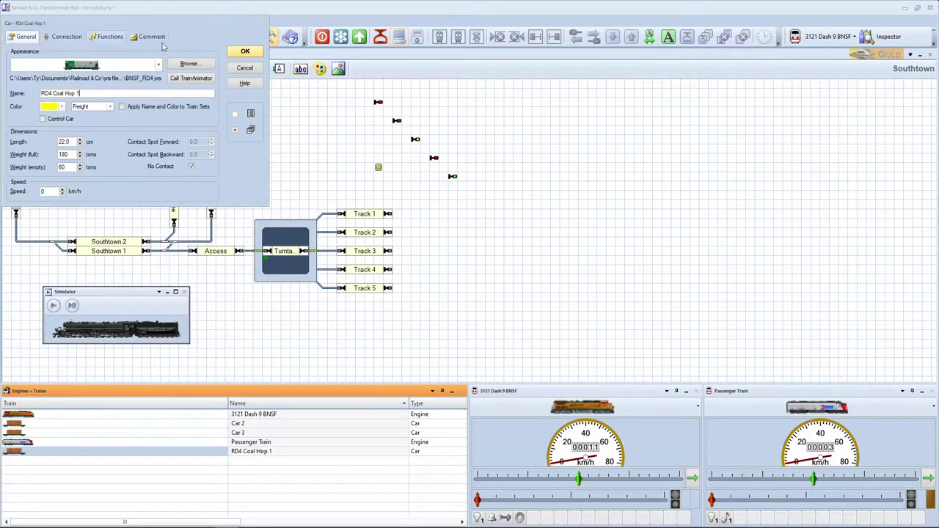
left_click(246, 52)
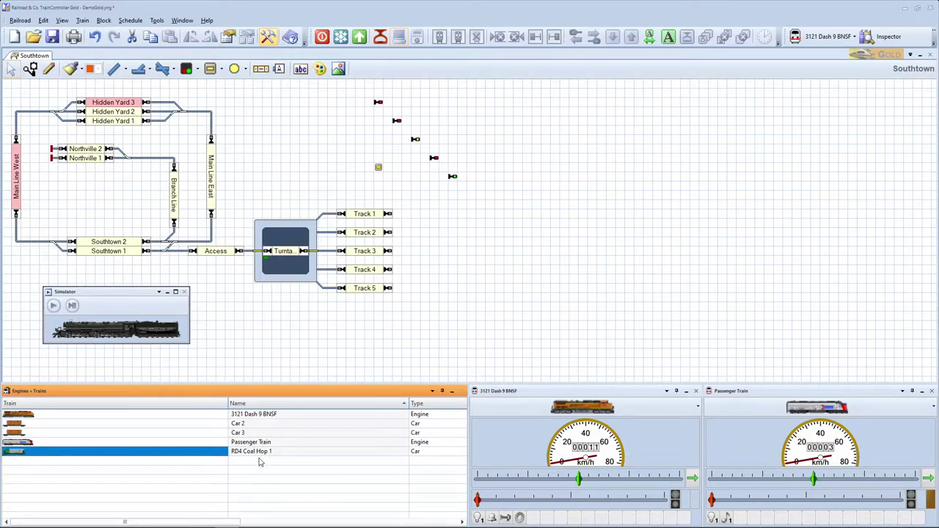
Open Car 3's properties and load BN BoxCar.yra from yra files > cars as its appearance
left_click(25, 434)
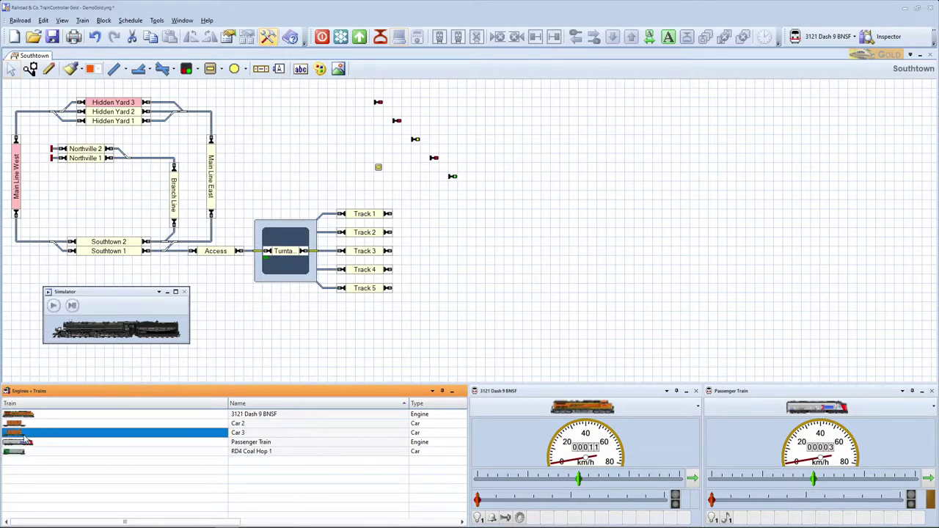
double_click(25, 433)
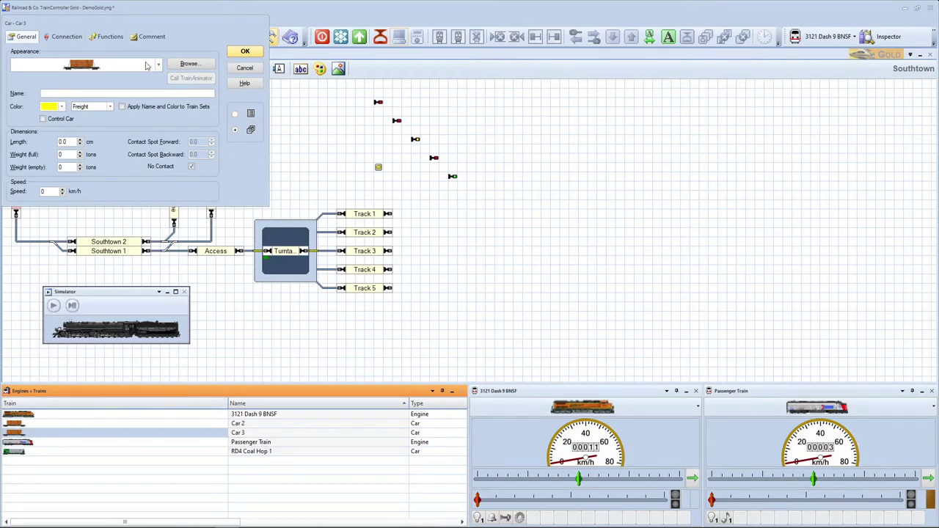
left_click(189, 64)
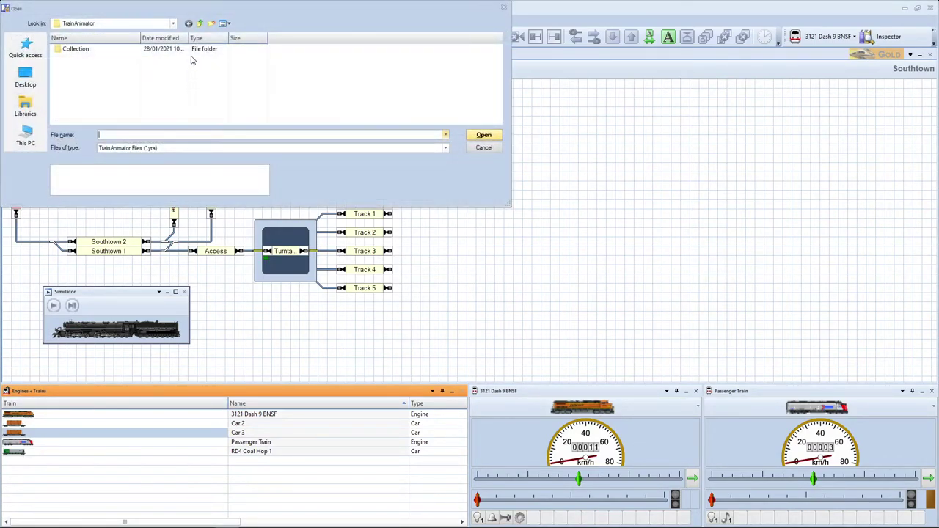
left_click(200, 23)
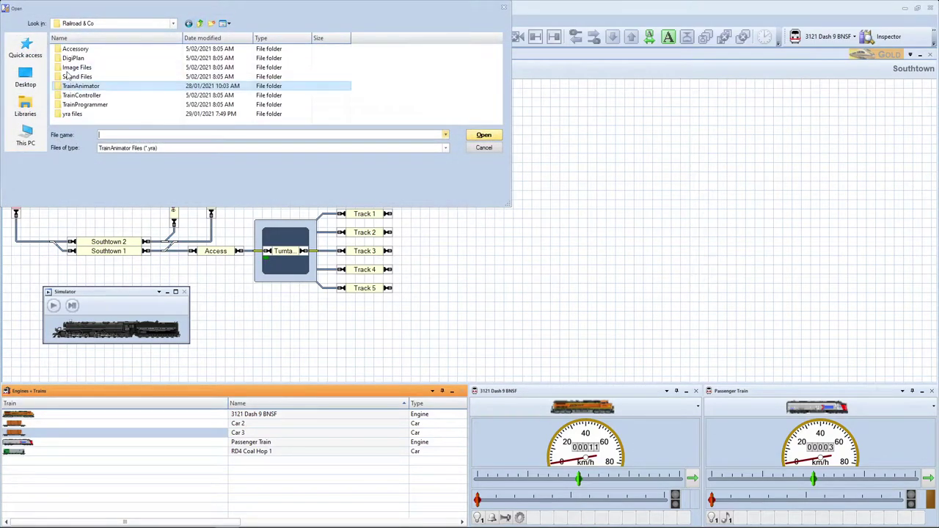
double_click(72, 114)
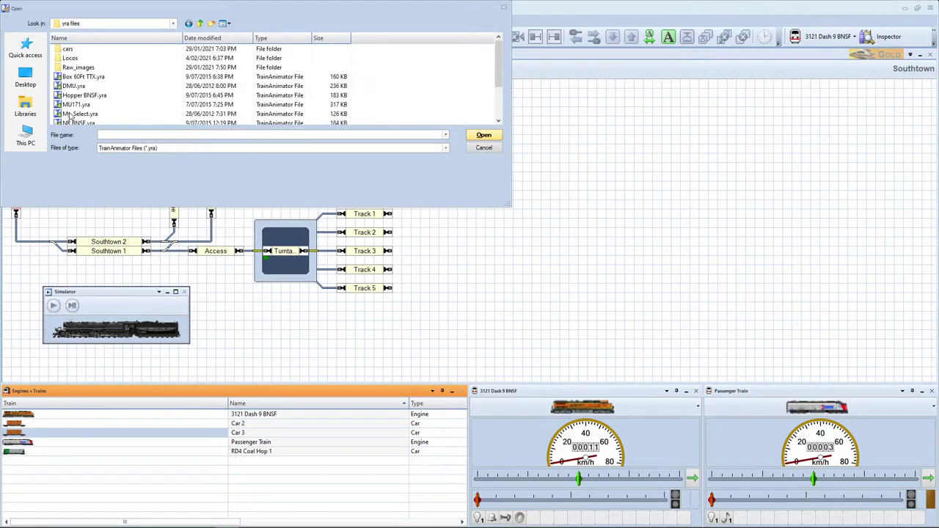
double_click(71, 49)
scroll(135, 89, "down", 3)
left_click(89, 67)
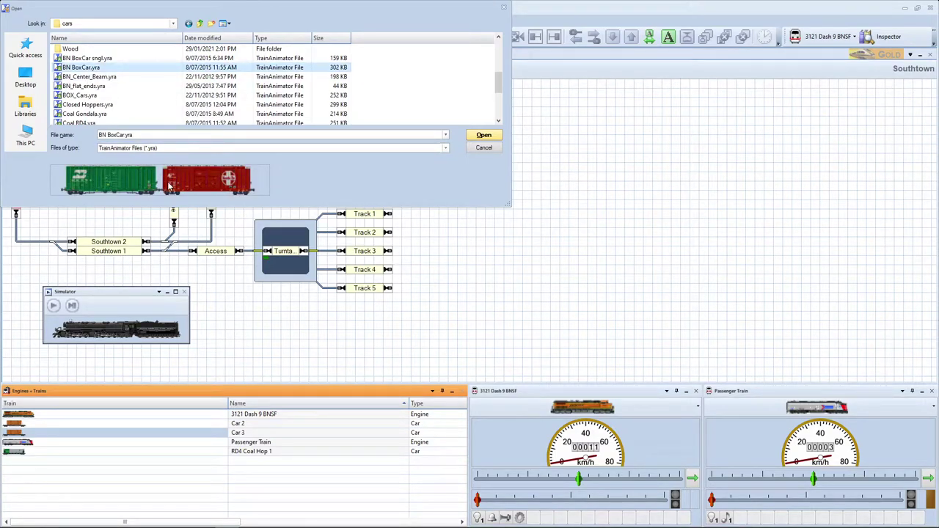
left_click(486, 136)
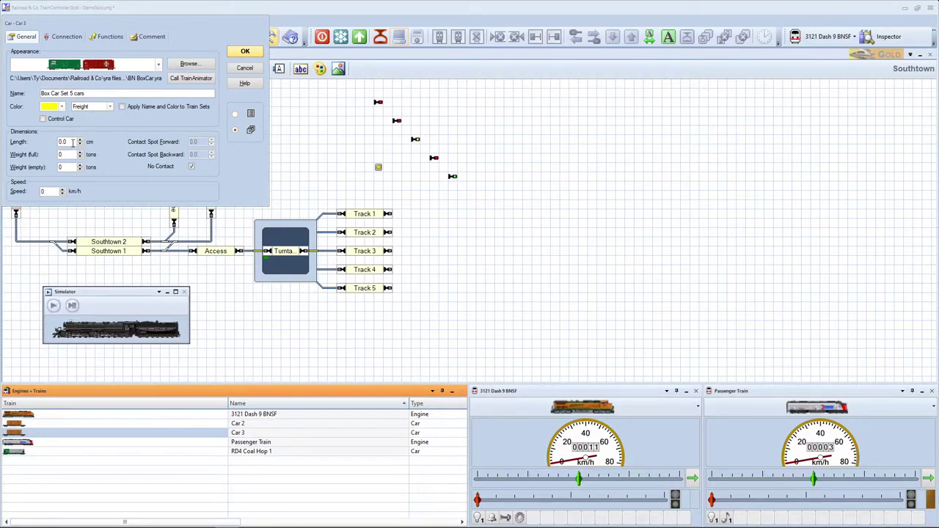
Enter a 120 cm length and 750-ton full weight, then review the Connection and Functions tabs
left_click_drag(73, 143, 43, 144)
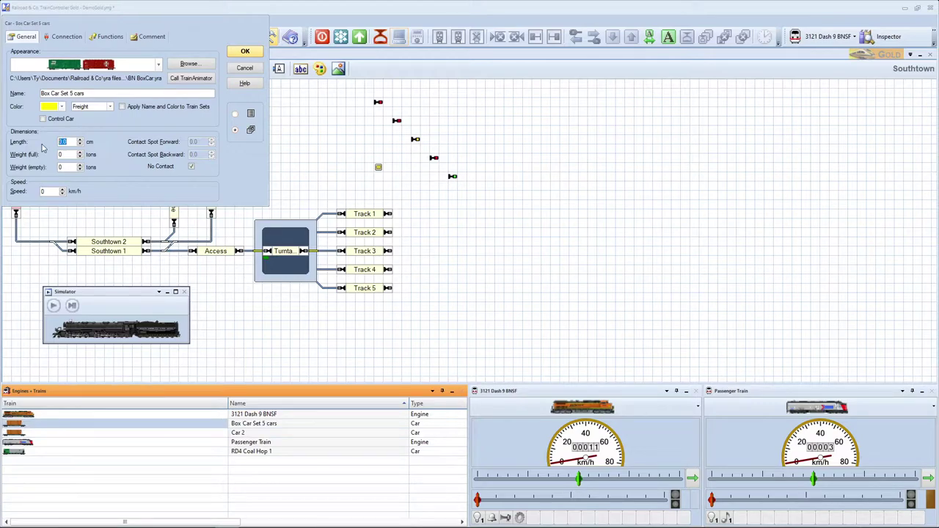
type("120")
left_click_drag(71, 154, 59, 154)
type("75")
type("400")
left_click(67, 37)
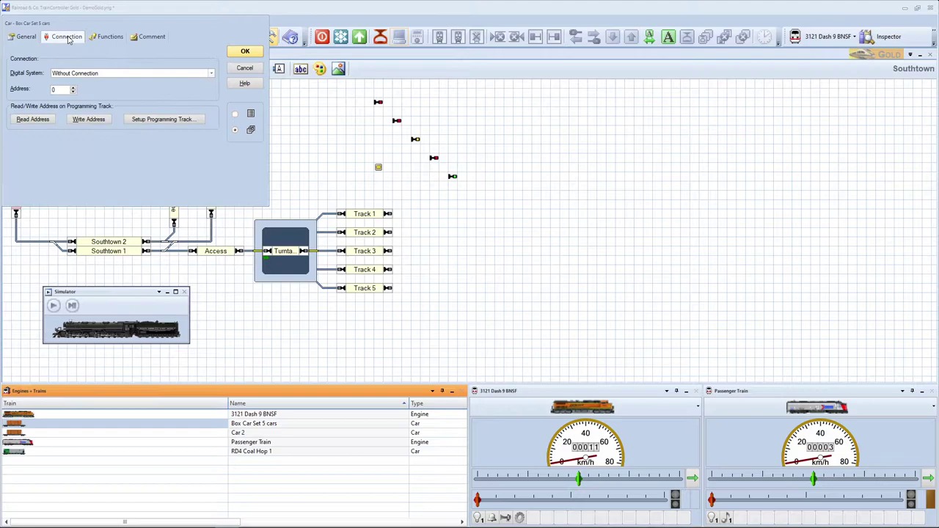
left_click(105, 38)
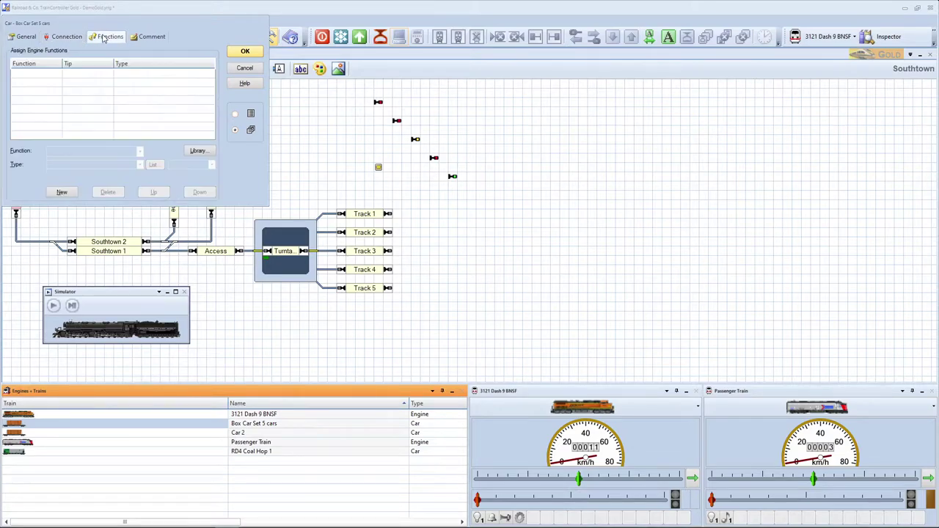
left_click(28, 36)
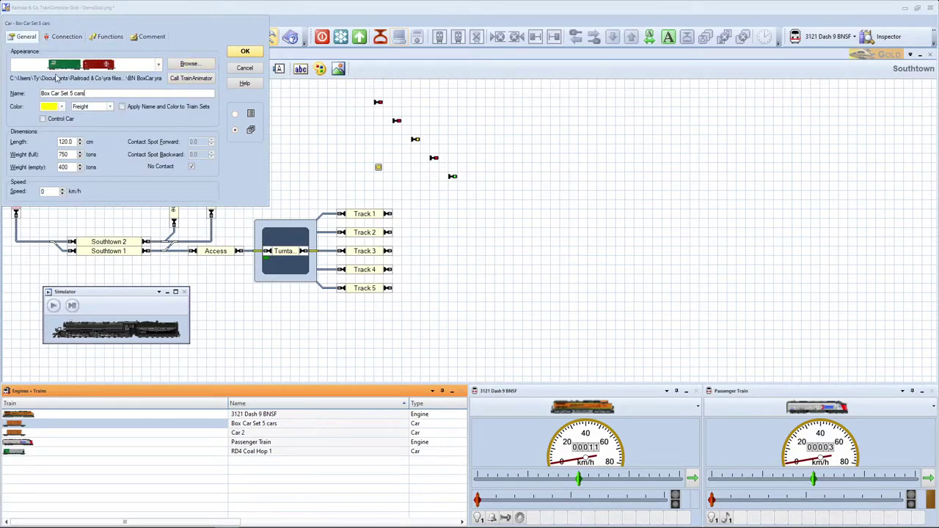
Save Box Car Set 5 cars, then give Car 2 the Coach1.yra image from the passenger folder
left_click(245, 51)
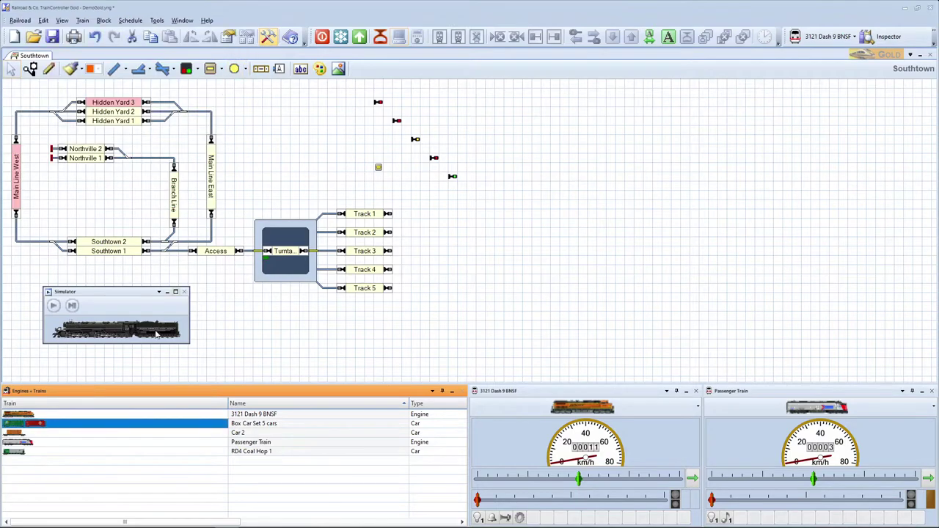
left_click(44, 436)
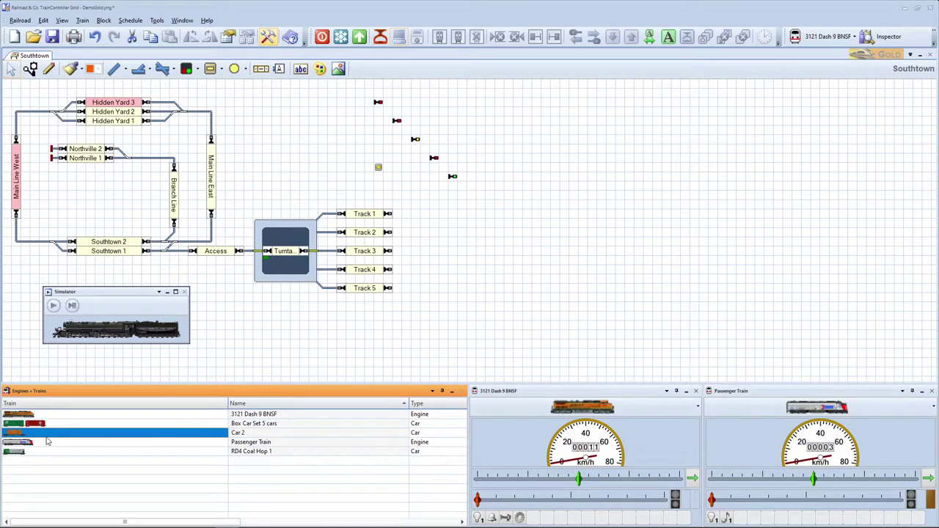
double_click(49, 436)
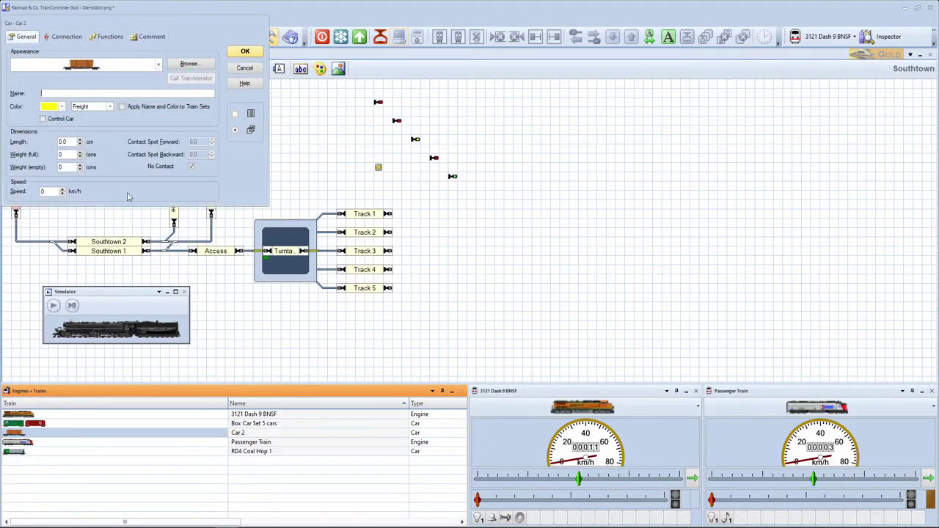
left_click(193, 64)
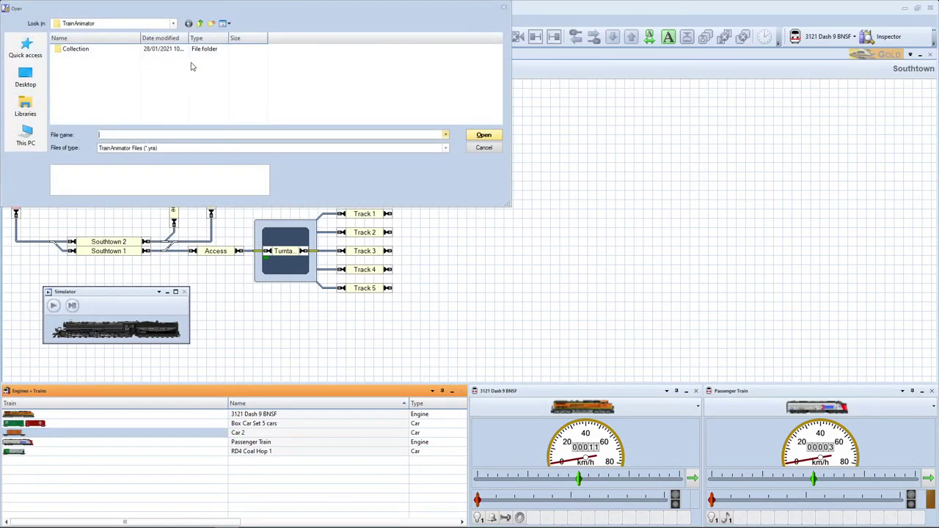
left_click(199, 24)
double_click(72, 114)
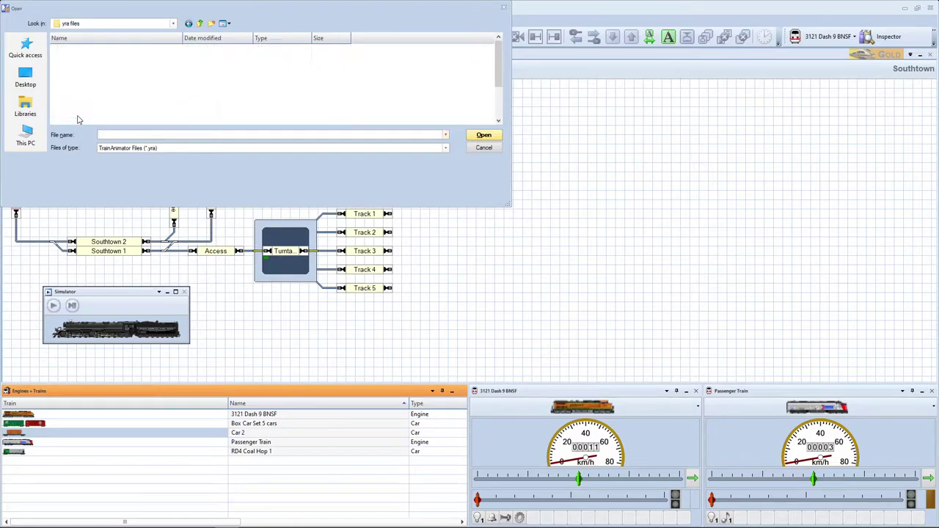
double_click(72, 49)
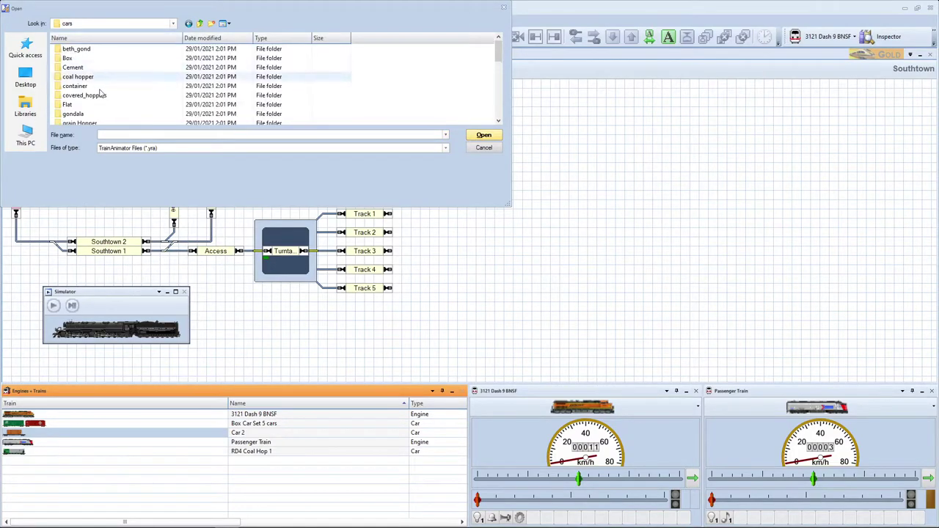
scroll(73, 105, "down", 1)
double_click(74, 114)
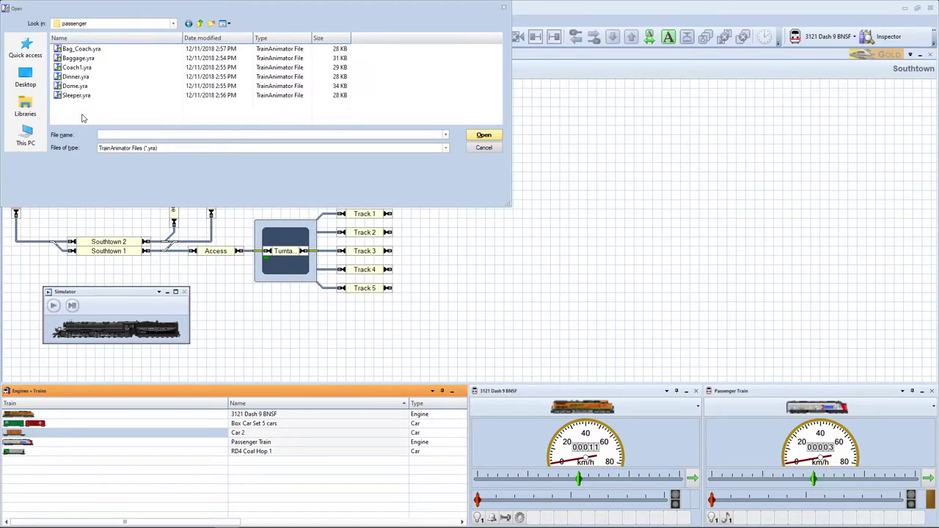
left_click(79, 67)
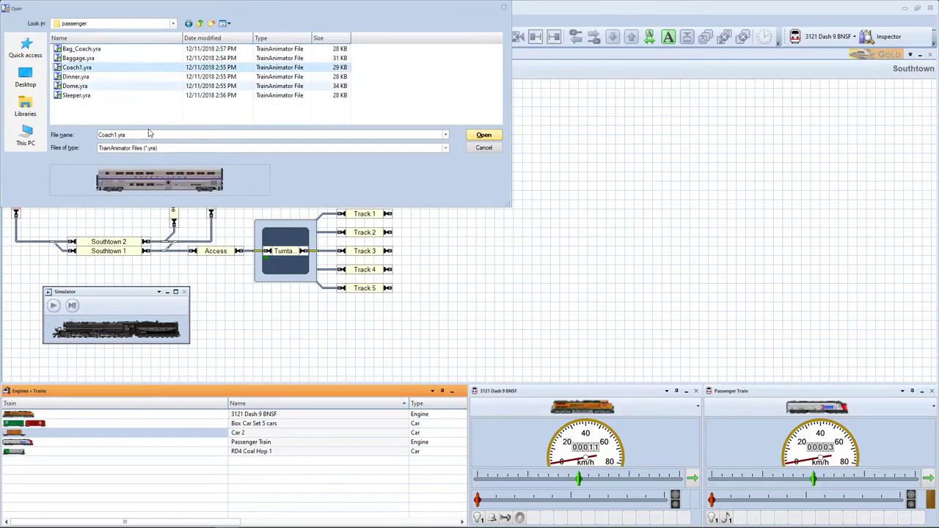
left_click(483, 135)
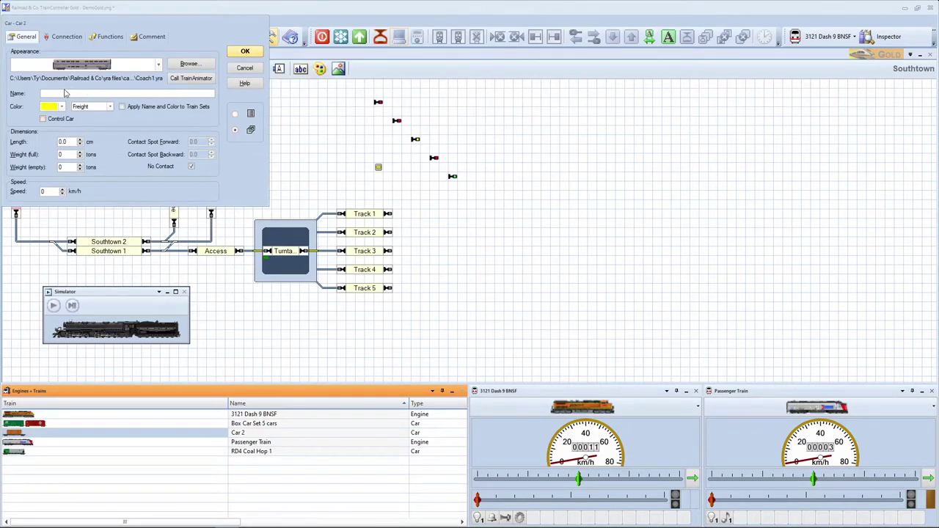
Name the car Amtrak Coach 1, make it a Passenger car and set its length to 30 cm
left_click(65, 91)
left_click(106, 107)
left_click(89, 123)
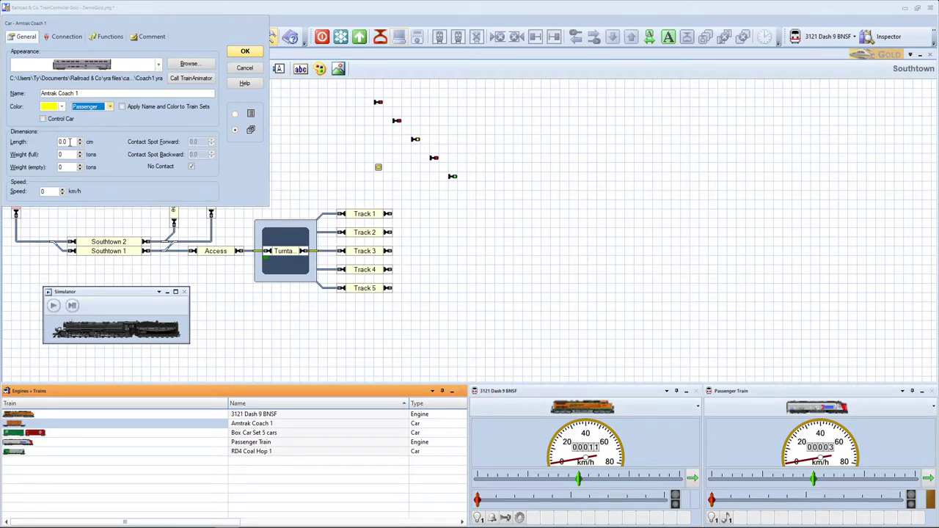
left_click_drag(70, 143, 50, 143)
type("30")
left_click(58, 42)
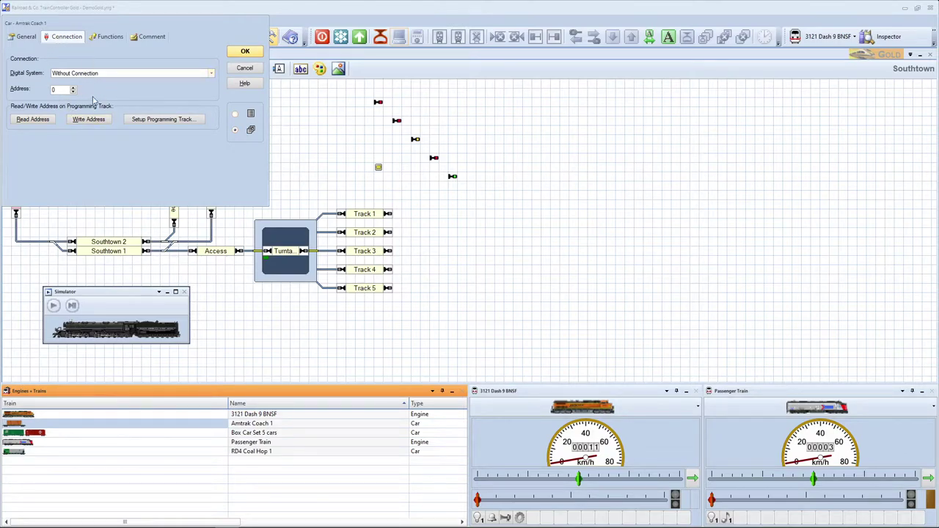
Check the Functions and General tabs, then save Amtrak Coach 1's settings with OK
left_click(108, 39)
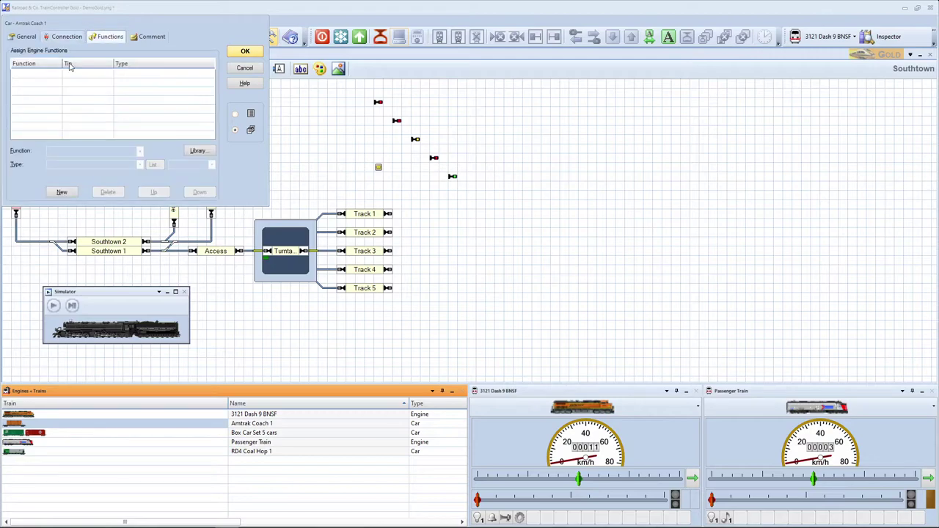
left_click(24, 37)
left_click(245, 51)
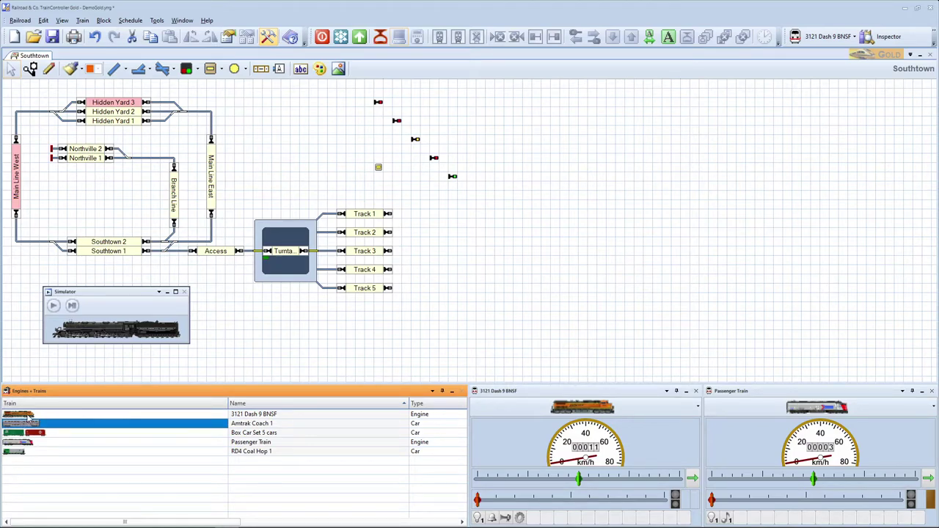
Drag the 3121 Dash 9 BNSF onto Main Line West and switch Edit Mode off
left_click_drag(28, 416, 16, 157)
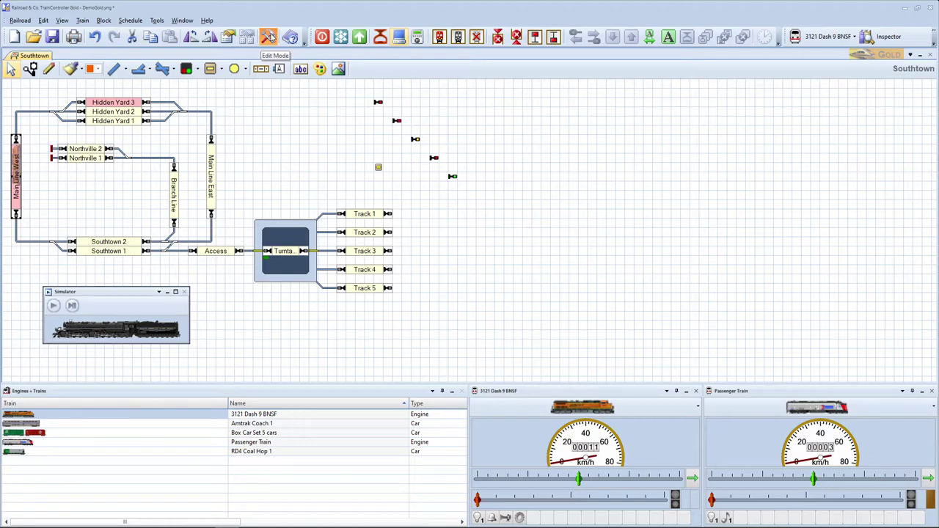
left_click(269, 37)
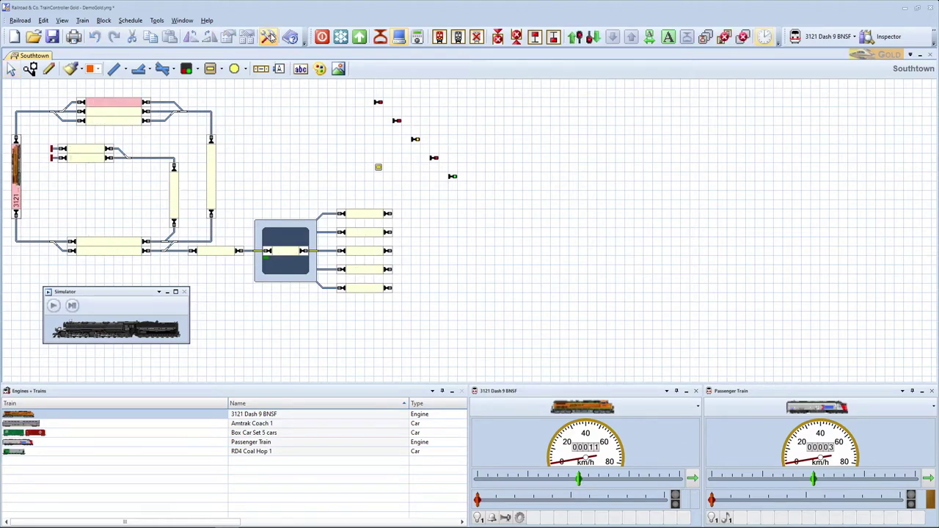
Add Box Car Set 5 cars and RD4 Coal Hop 1 to the 3121 train's set, naming it General Freight
right_click(14, 157)
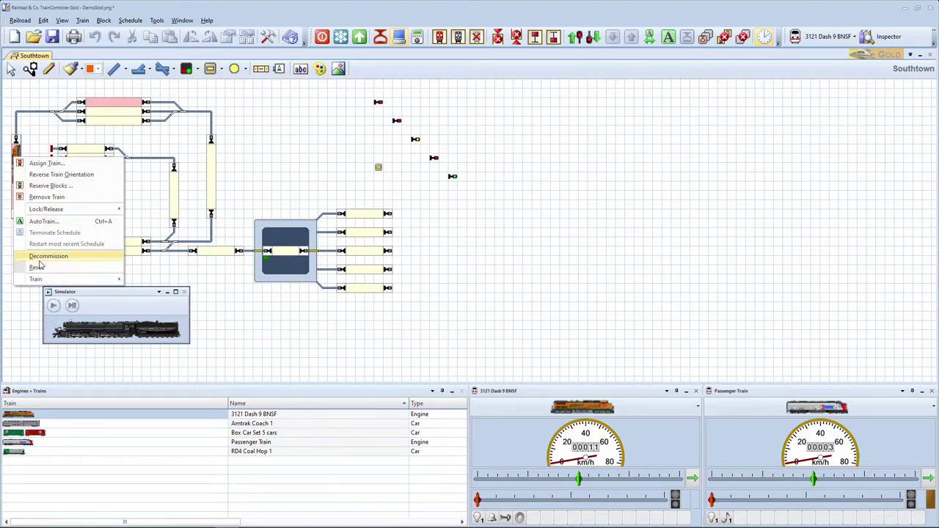
mouse_move(41, 284)
mouse_move(161, 317)
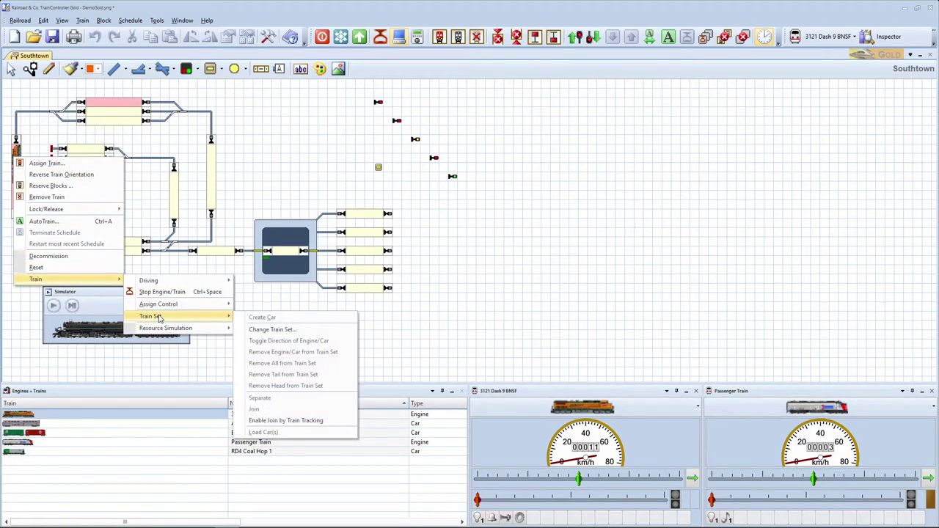
left_click(273, 330)
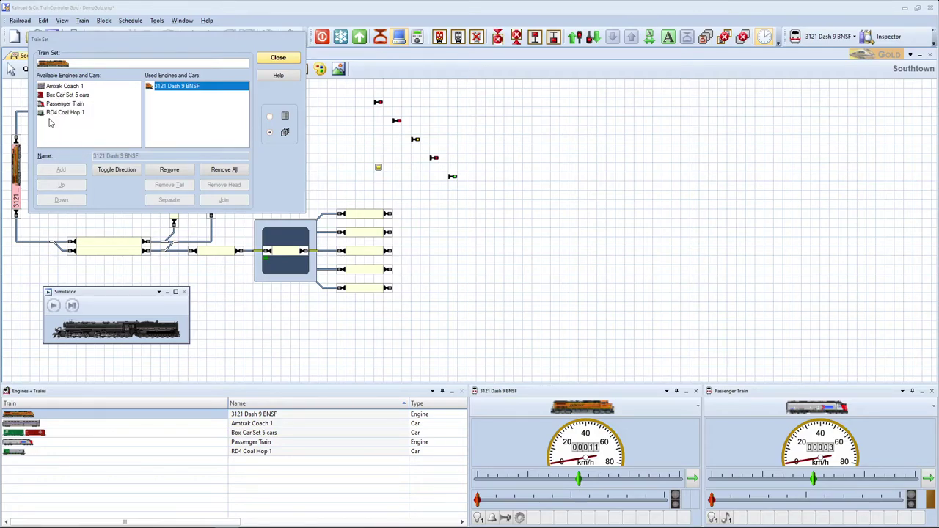
left_click(56, 97)
left_click_drag(56, 98, 147, 102)
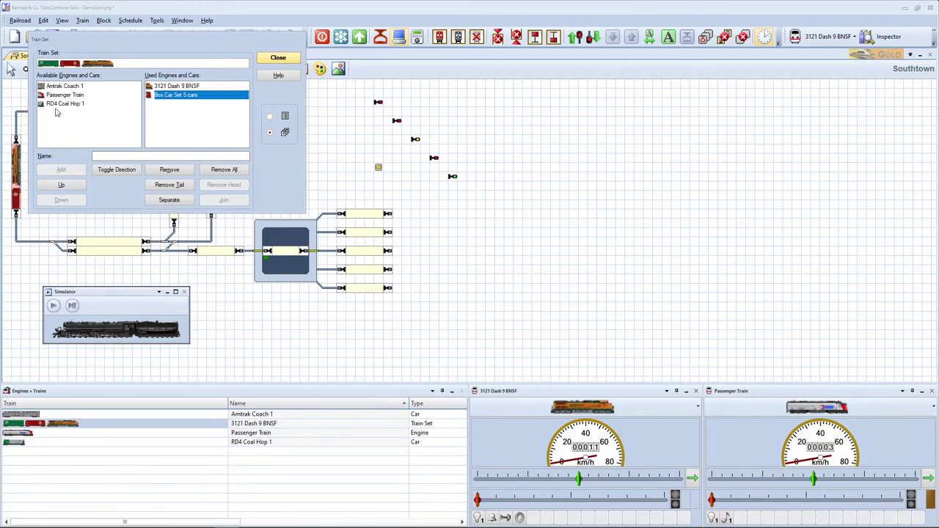
left_click_drag(59, 108, 166, 102)
left_click(124, 156)
type("General F")
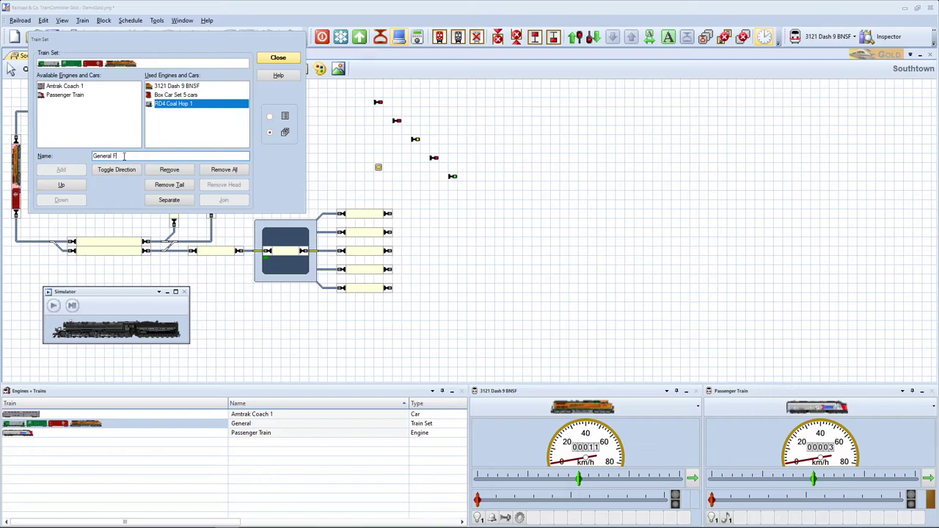
type("reight")
left_click(278, 58)
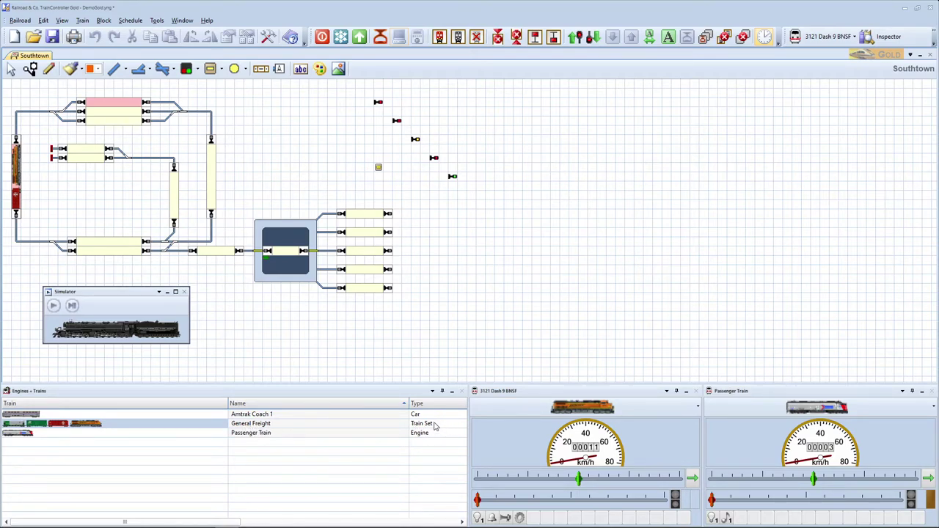
left_click_drag(431, 423, 20, 173)
Place the Passenger Train engine on the top yard block and open its train set composition
mouse_move(20, 173)
left_click(21, 436)
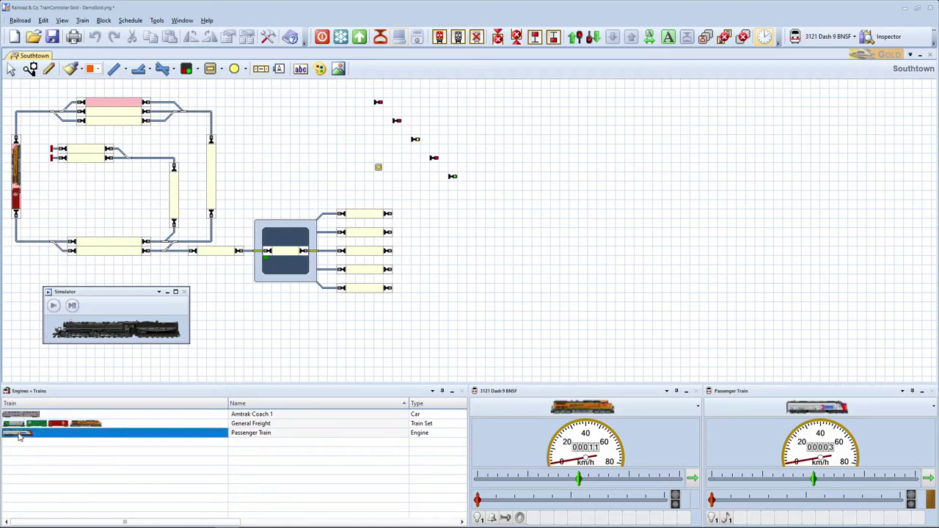
left_click_drag(22, 436, 134, 104)
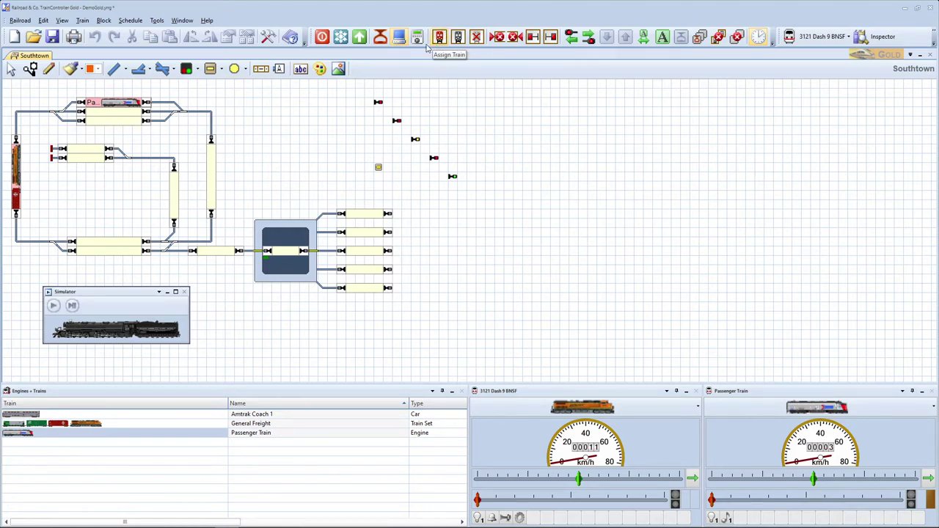
right_click(124, 105)
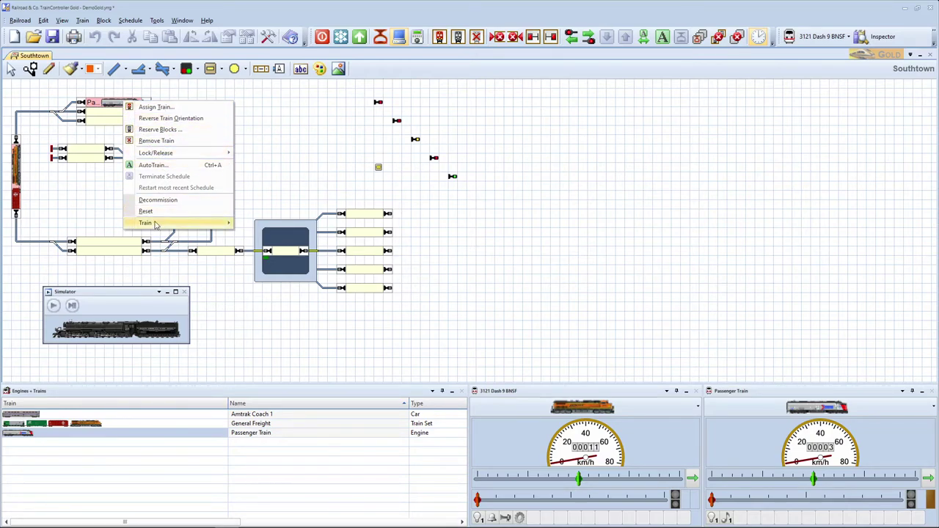
mouse_move(155, 223)
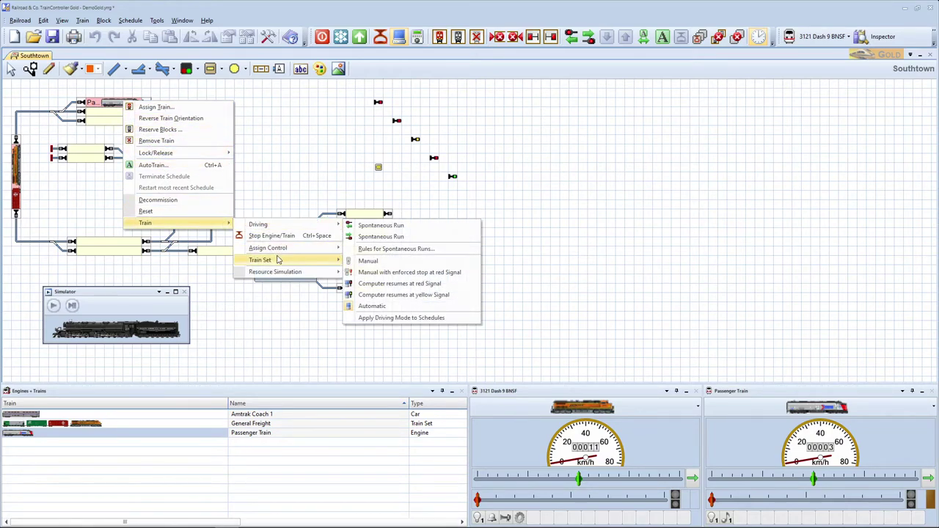
mouse_move(278, 261)
left_click(380, 273)
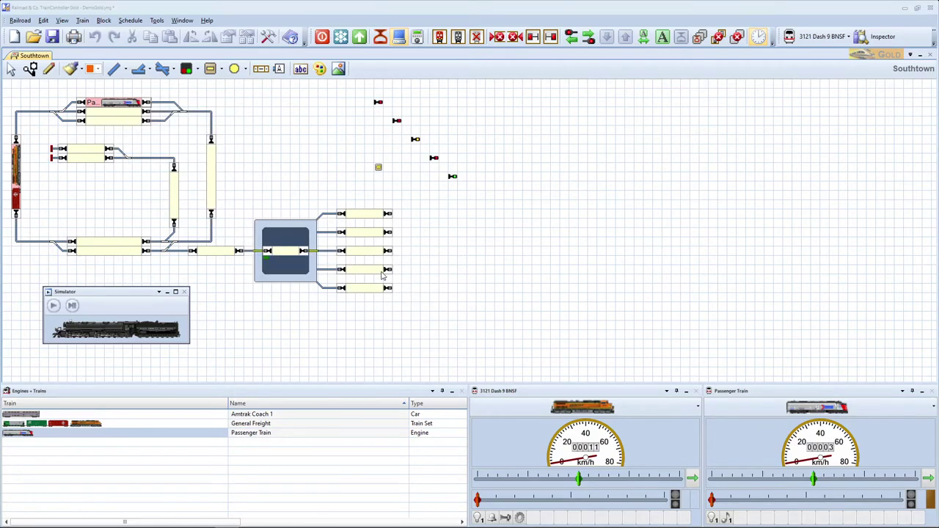
Add Amtrak Coach 1 behind the engine and name the set Passenger Train 1
left_click_drag(57, 99, 163, 109)
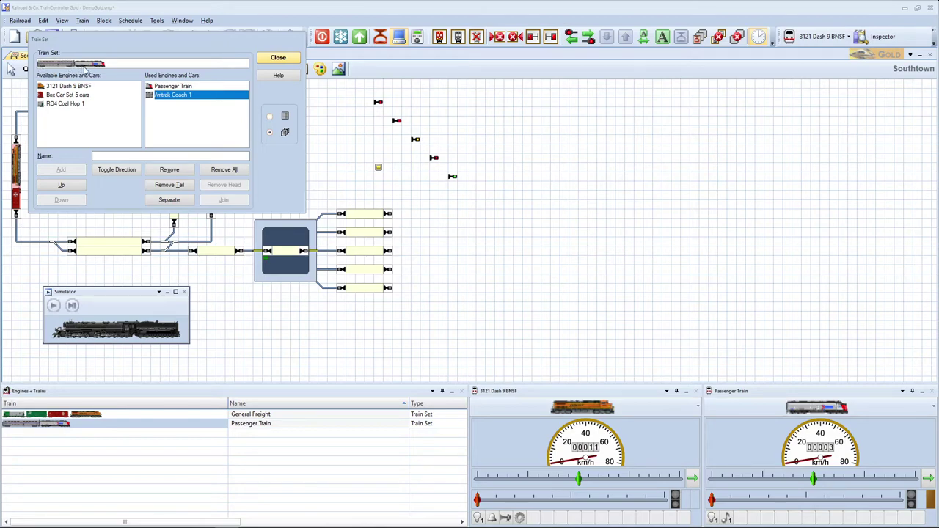
left_click(163, 86)
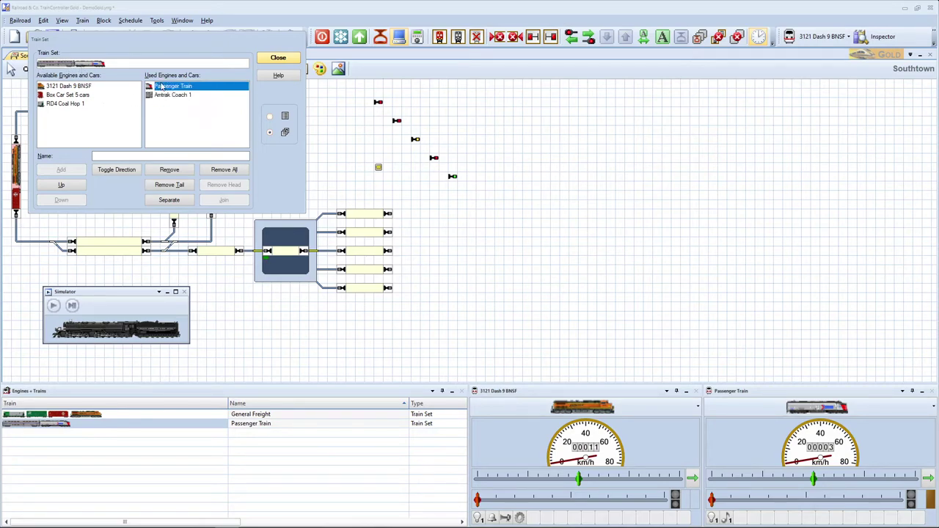
left_click(66, 199)
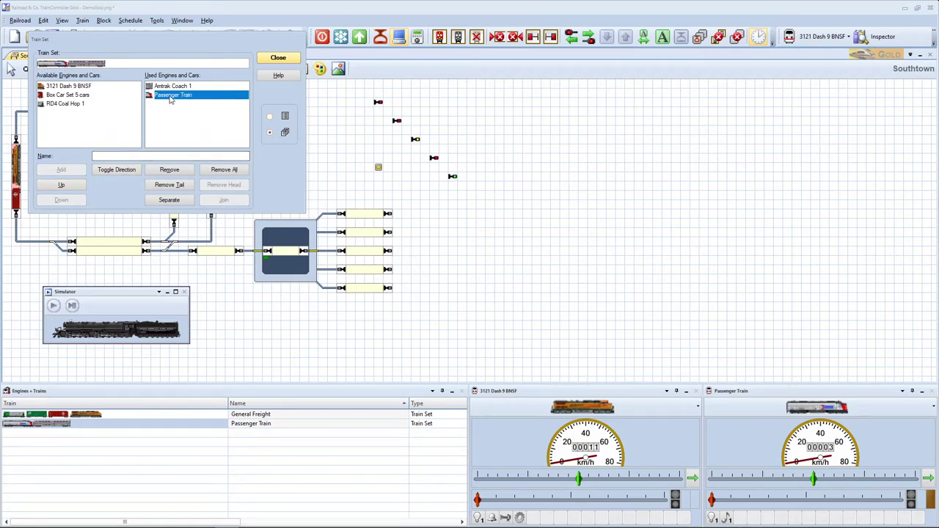
left_click(61, 184)
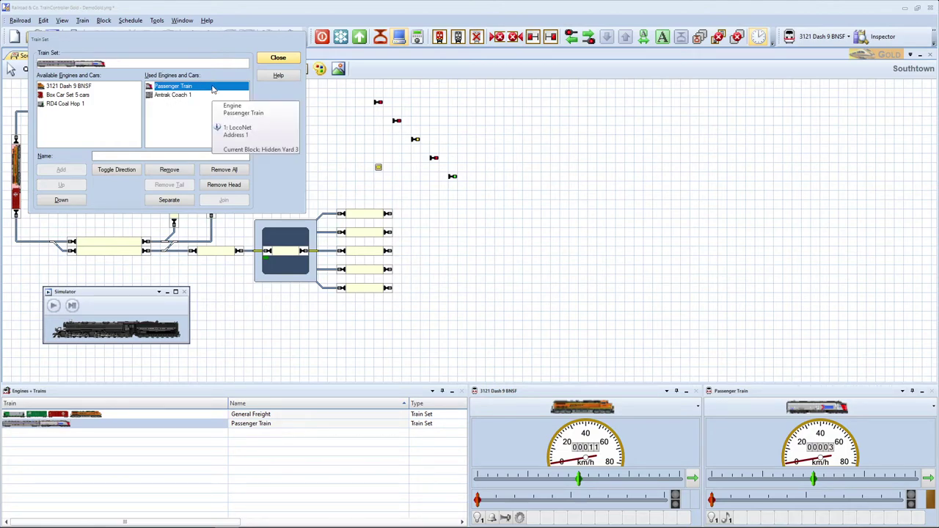
left_click(115, 156)
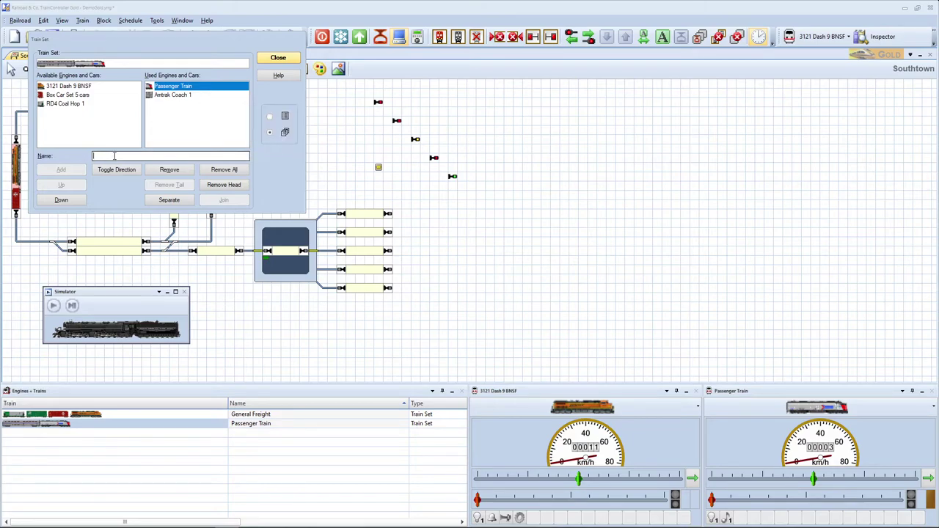
type("Passenger Train 1")
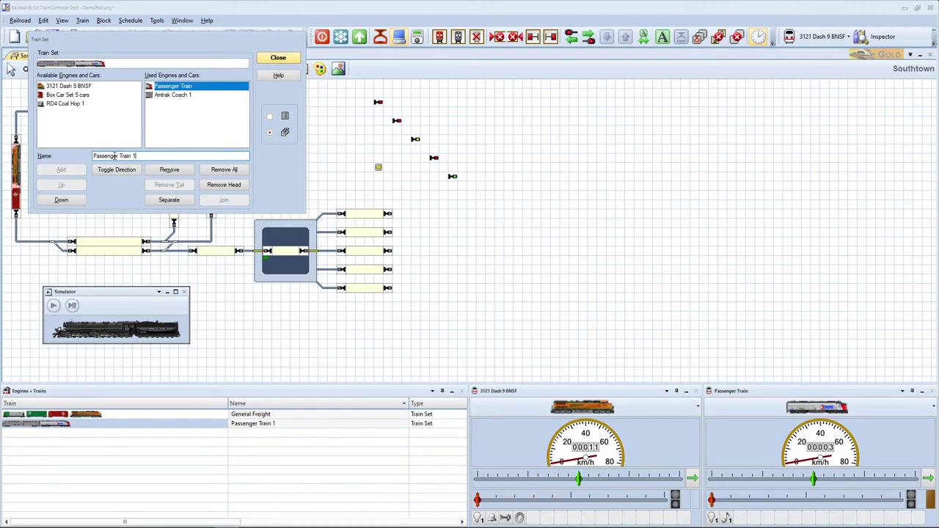
Close the train set editor, set Passenger Train 1 to Spontaneous Run, and start the simulator
left_click(278, 59)
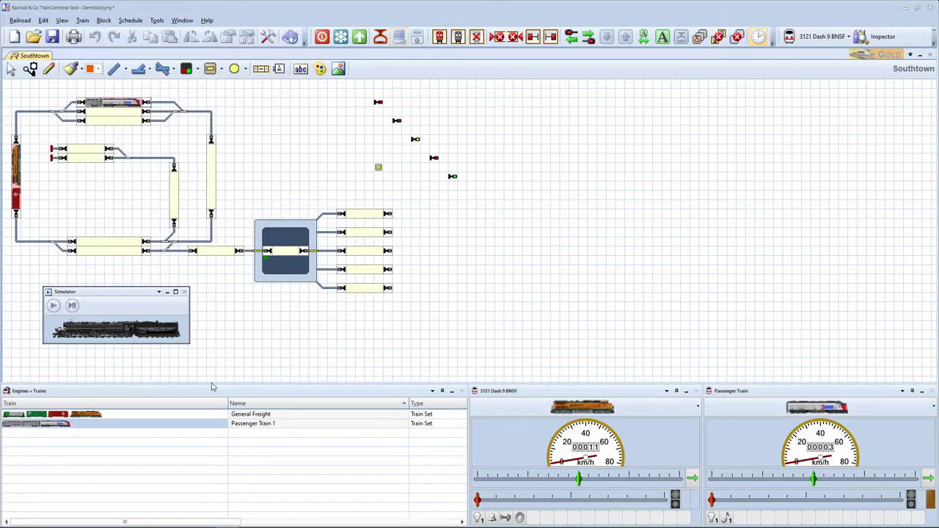
left_click_drag(184, 423, 145, 428)
left_click_drag(250, 397, 144, 117)
mouse_move(133, 103)
left_click(589, 40)
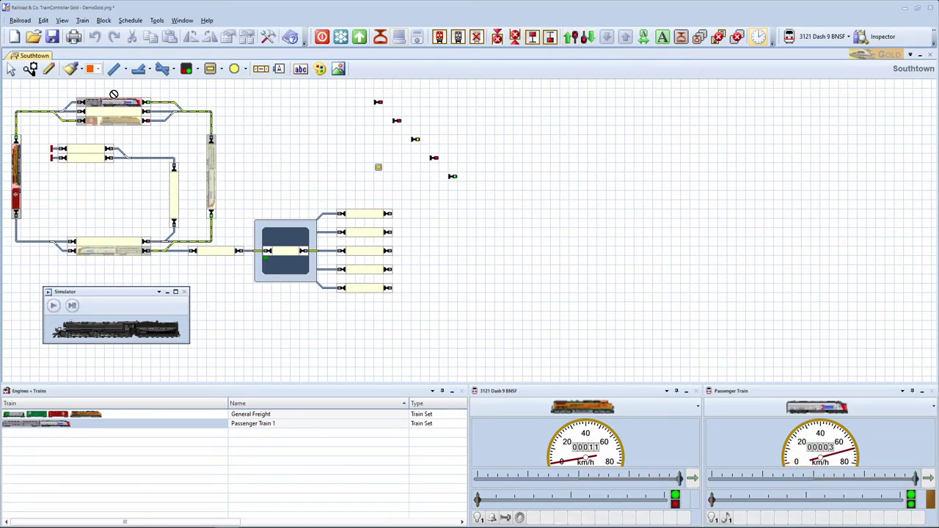
left_click(53, 307)
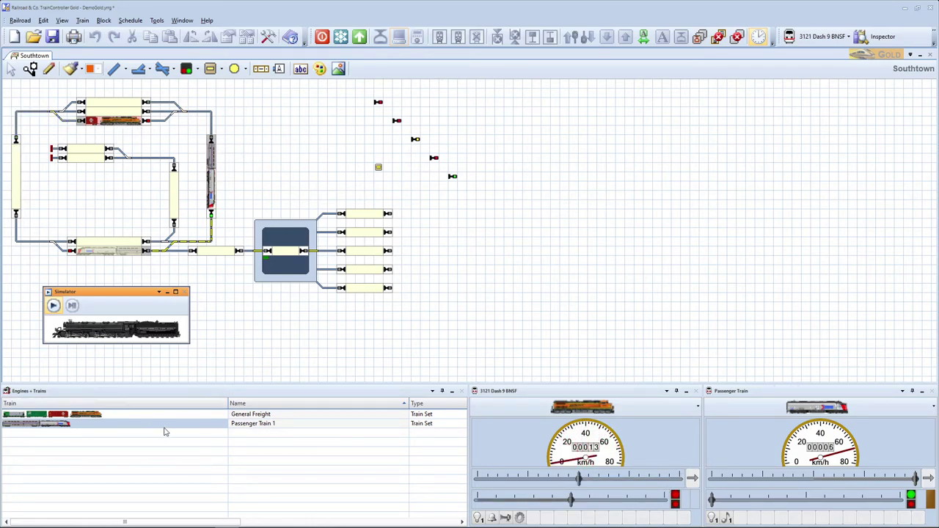
Stop the freight train on the top block and remove RD4 Coal Hop 1 from its train set
left_click(131, 122)
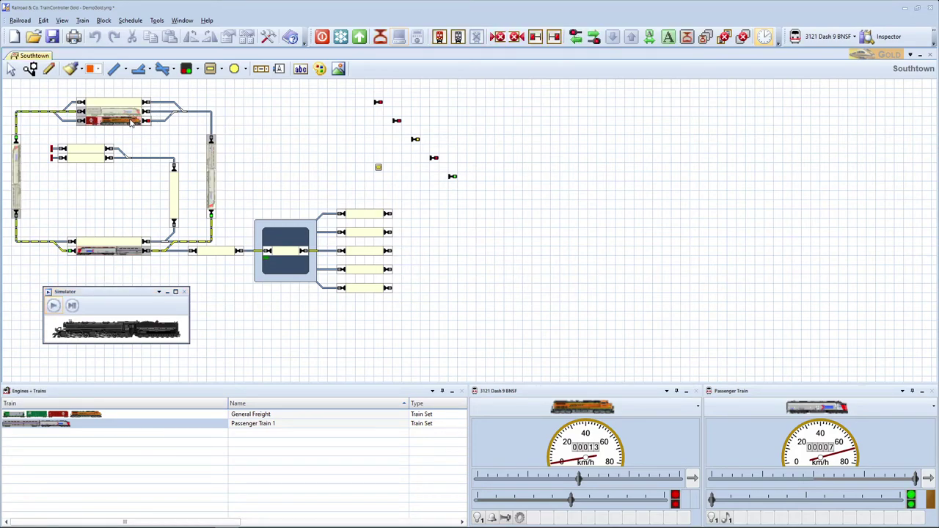
left_click(687, 37)
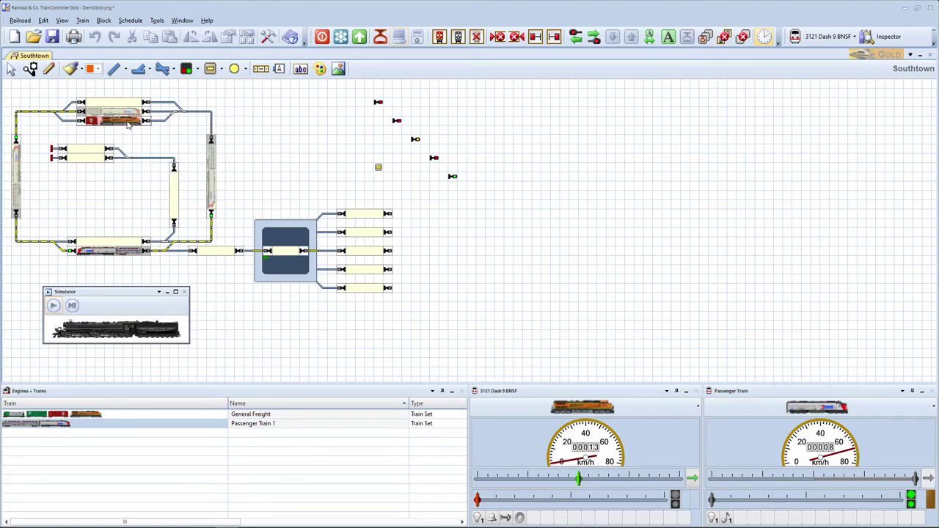
right_click(128, 125)
mouse_move(191, 242)
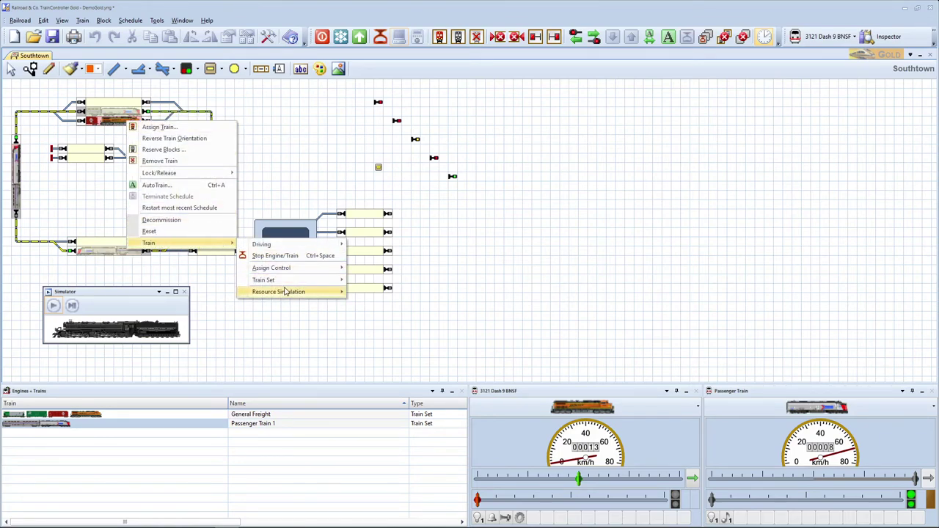
mouse_move(284, 281)
left_click(389, 294)
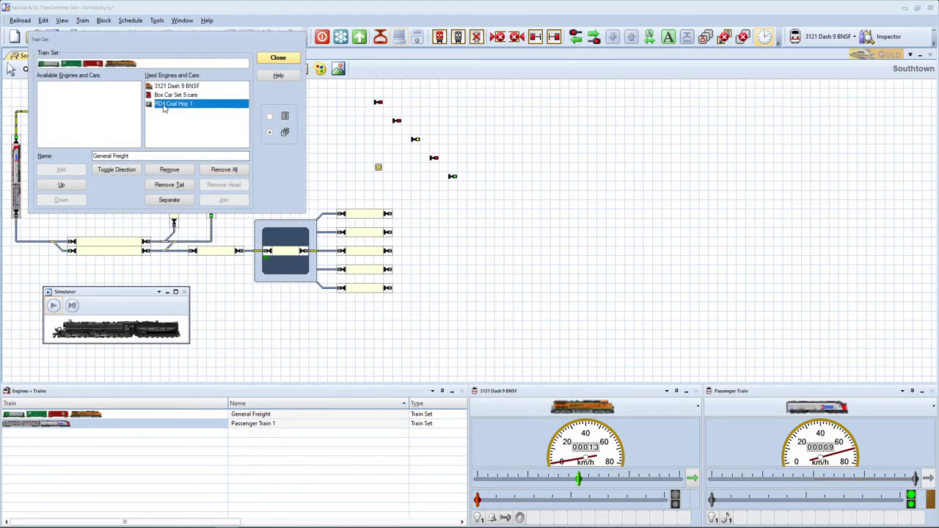
left_click(171, 171)
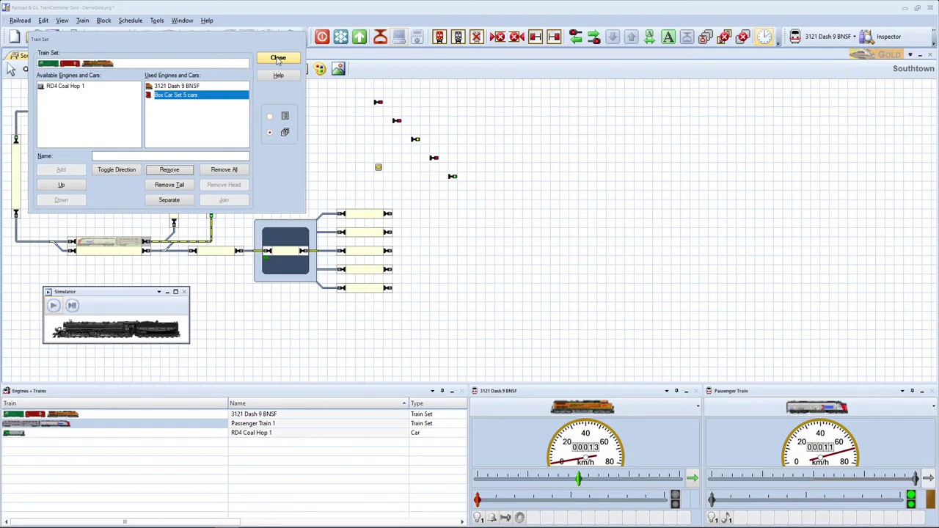
left_click(279, 58)
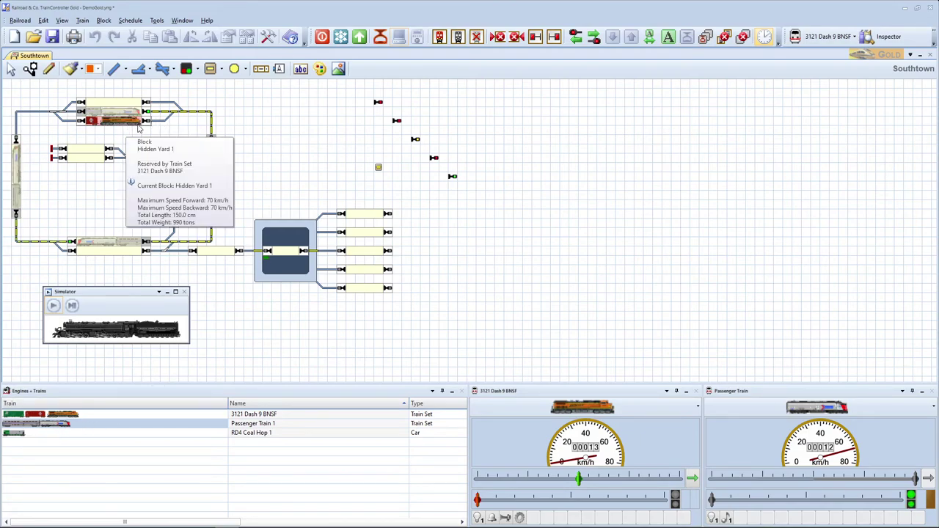
Put the 3121 Dash 9 BNSF freight back on Spontaneous Run and follow it around the layout
left_click(594, 42)
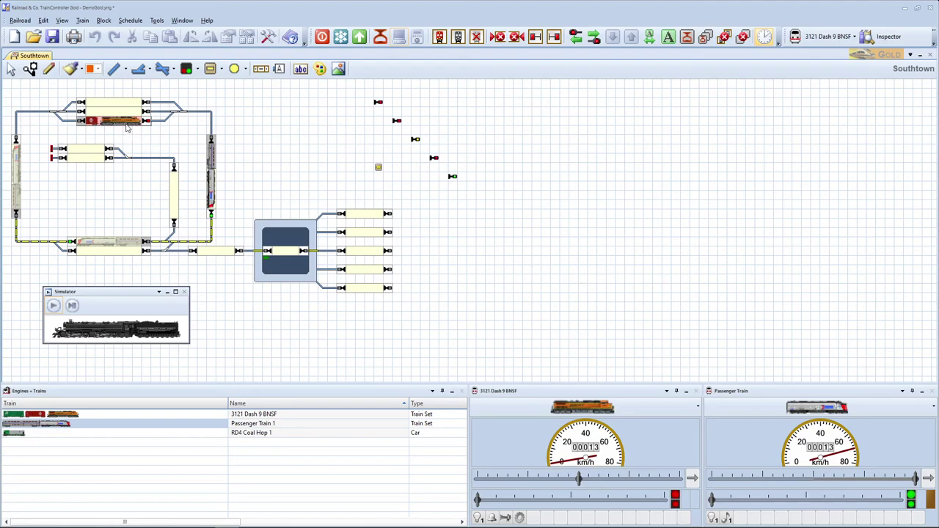
left_click_drag(126, 127, 95, 130)
mouse_move(111, 130)
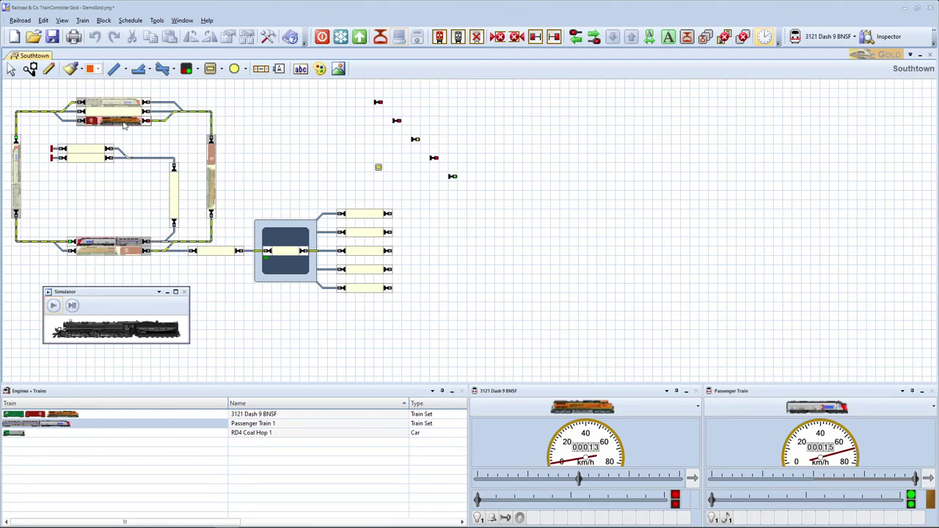
left_click_drag(112, 127, 108, 127)
mouse_move(114, 126)
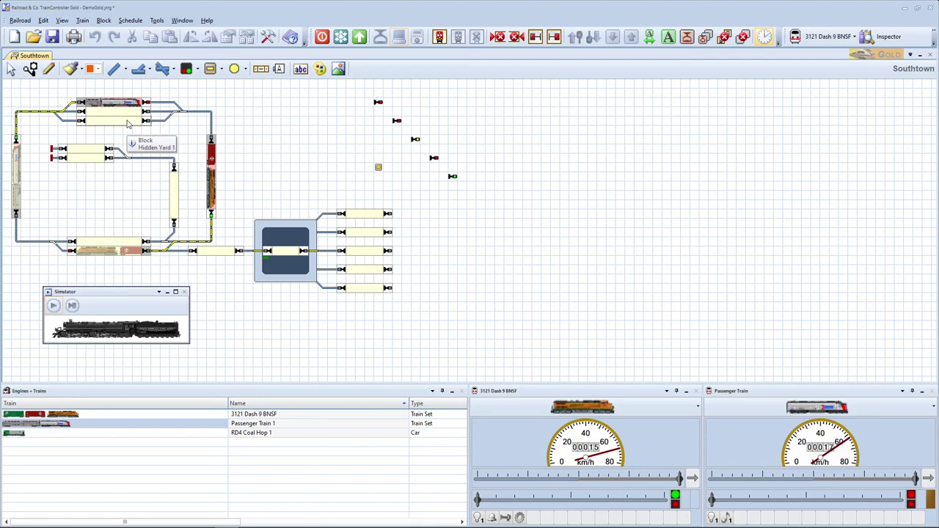
Assign RD4 Coal Hop 1 to Hidden Yard 1 facing right, then restart the Dash 9's Spontaneous Run
left_click(439, 37)
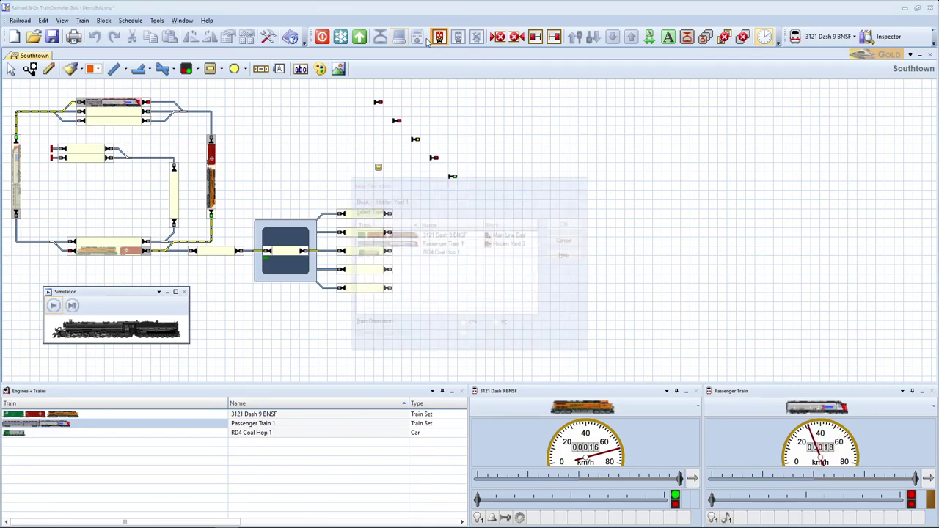
left_click(380, 253)
left_click(504, 325)
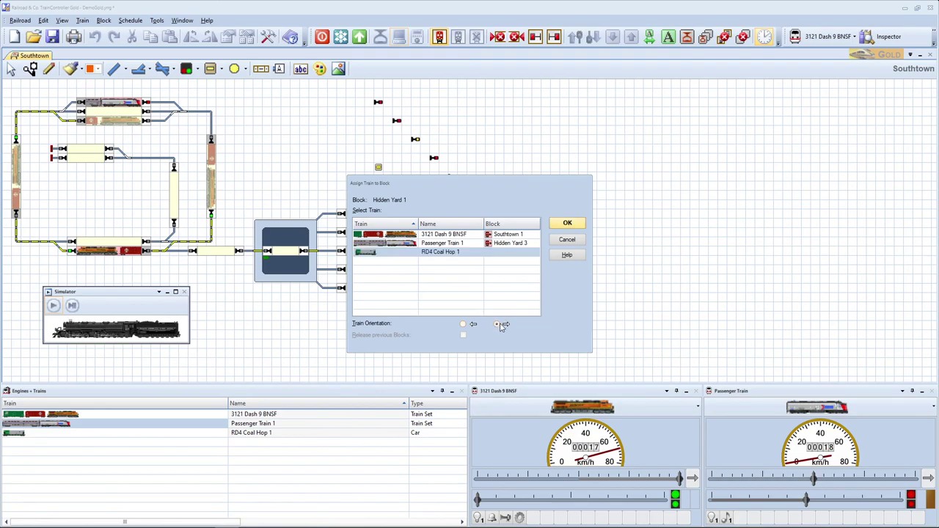
left_click(579, 224)
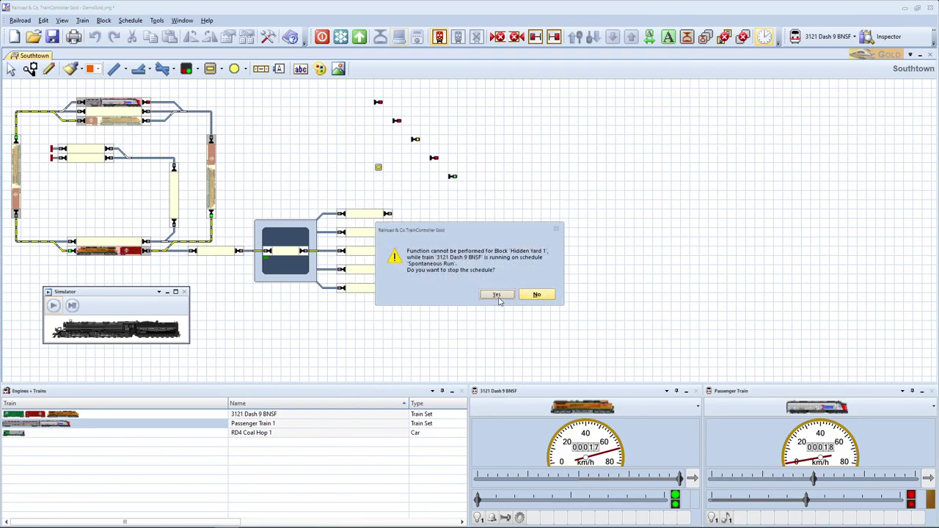
left_click(499, 297)
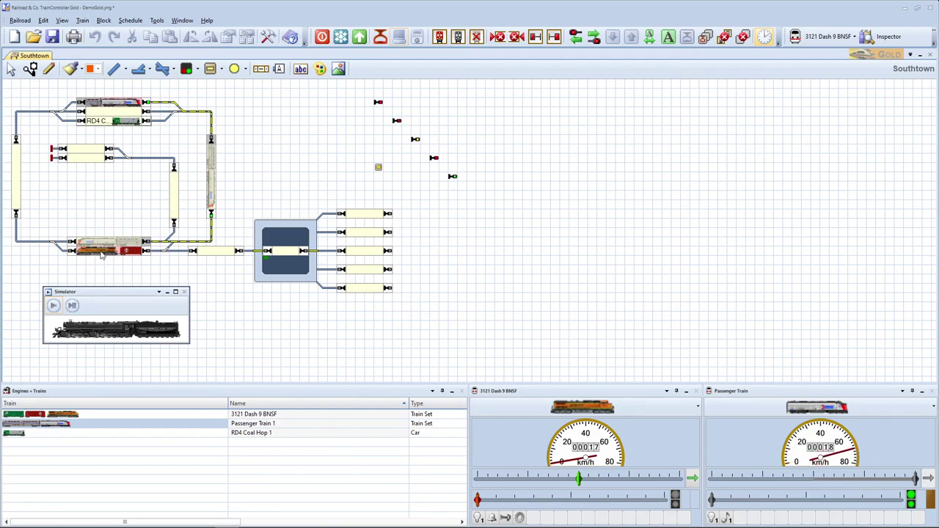
left_click(576, 38)
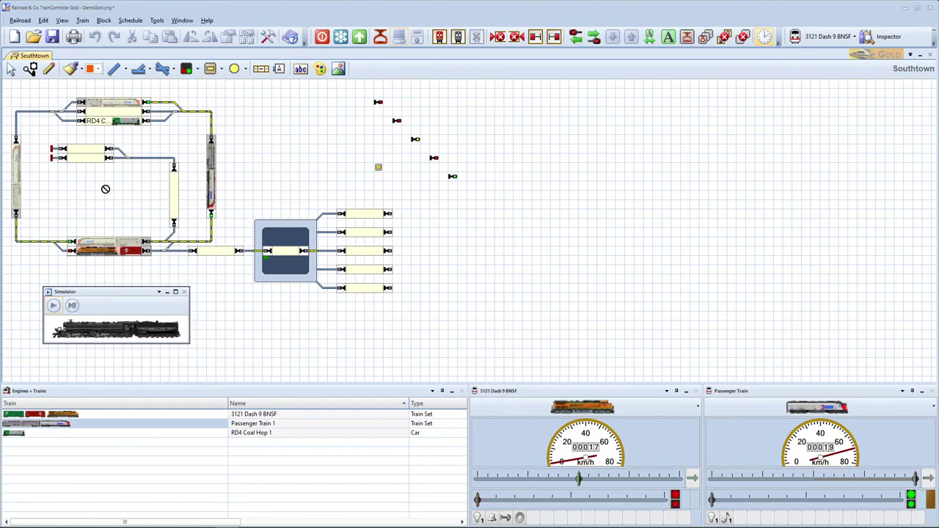